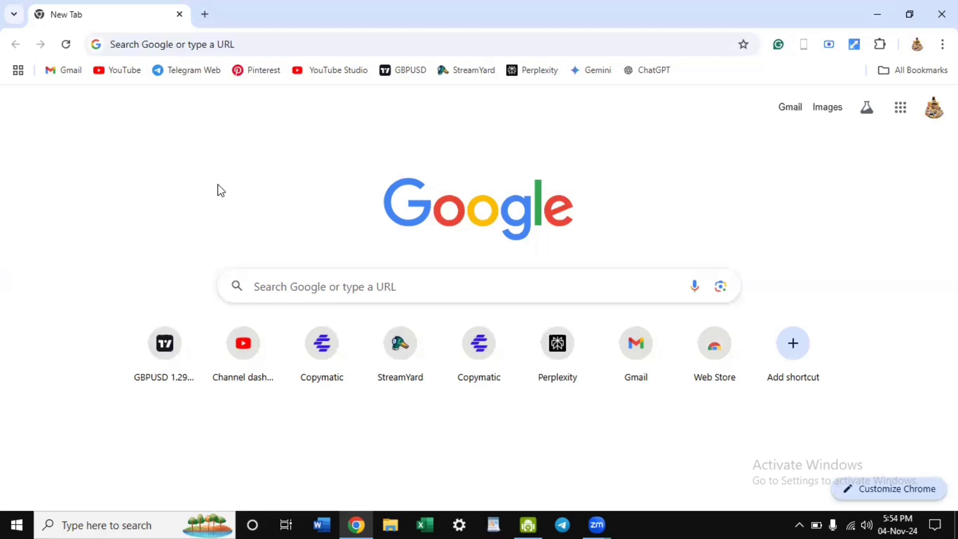
Search Google for 'metatrader 5 desktop download' using the address-bar suggestion
click(287, 43)
text(metatr)
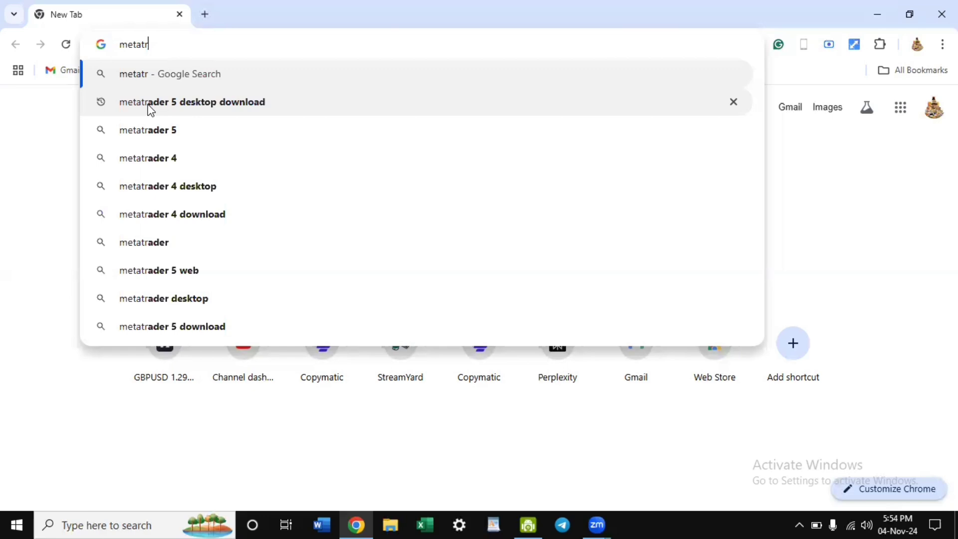
key(Down)
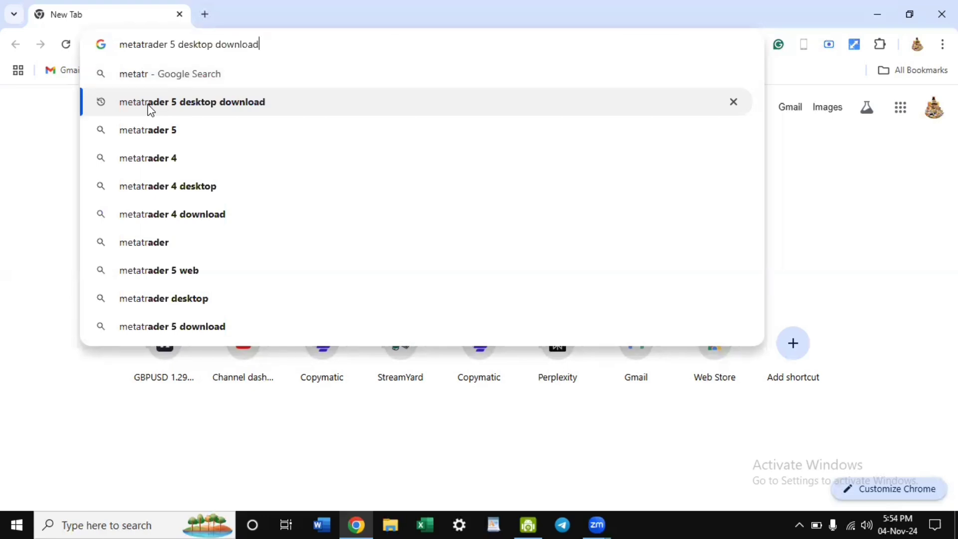
click(257, 104)
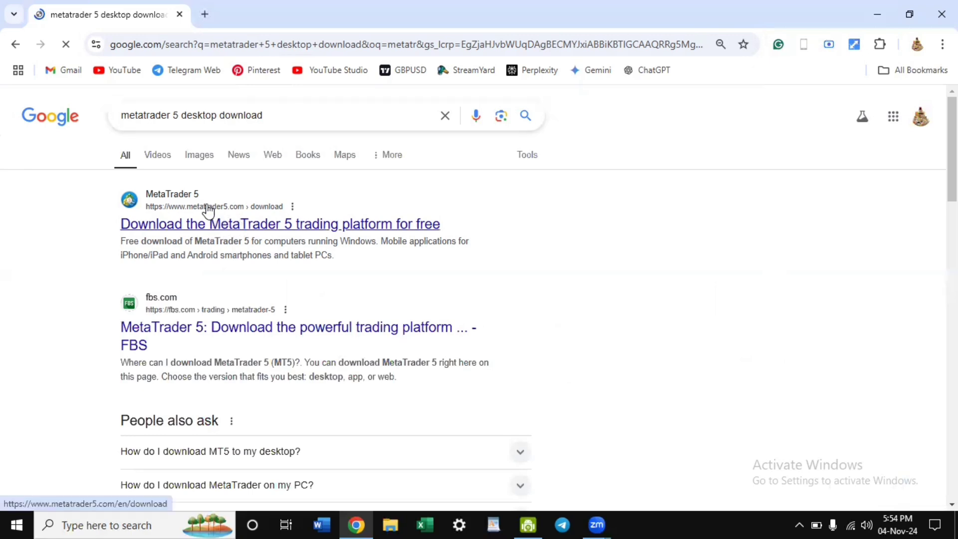
Download mt5setup.exe for Windows from the official MetaTrader 5 page and run it
click(257, 231)
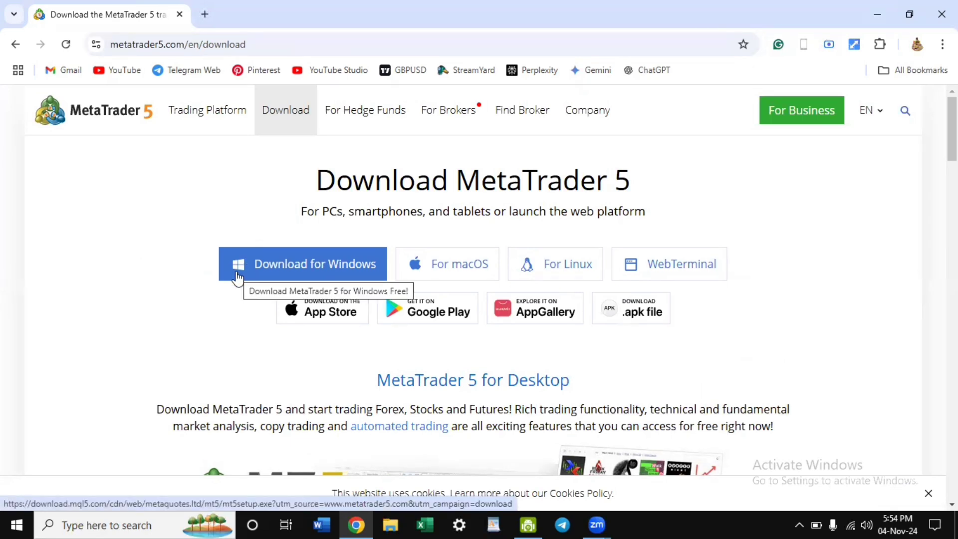
click(310, 269)
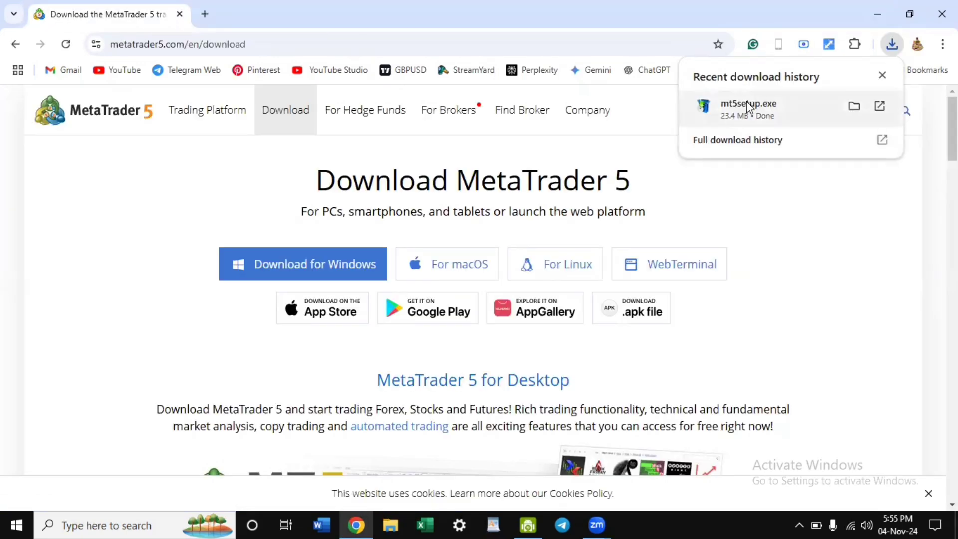
click(748, 107)
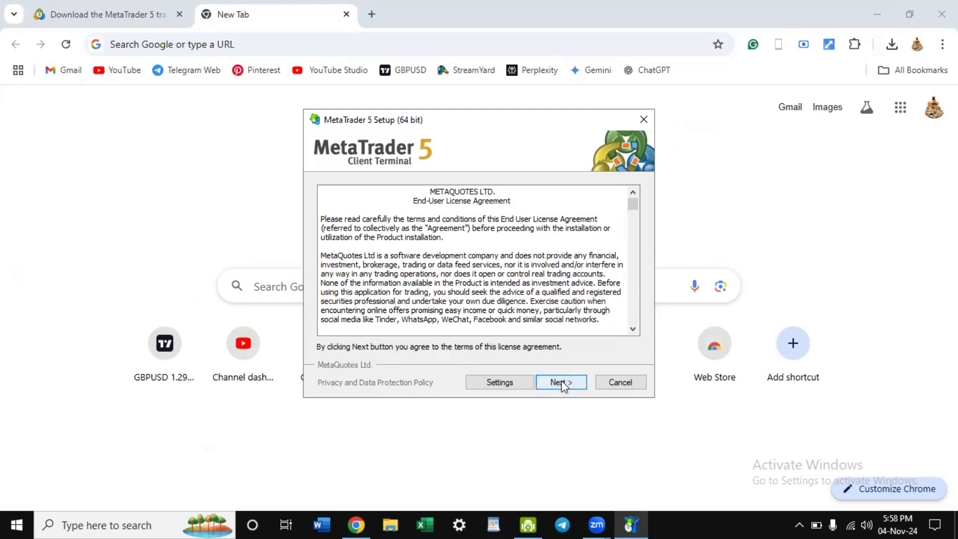
Accept the licence, let MetaTrader 5 install, and close setup with Finish
click(561, 382)
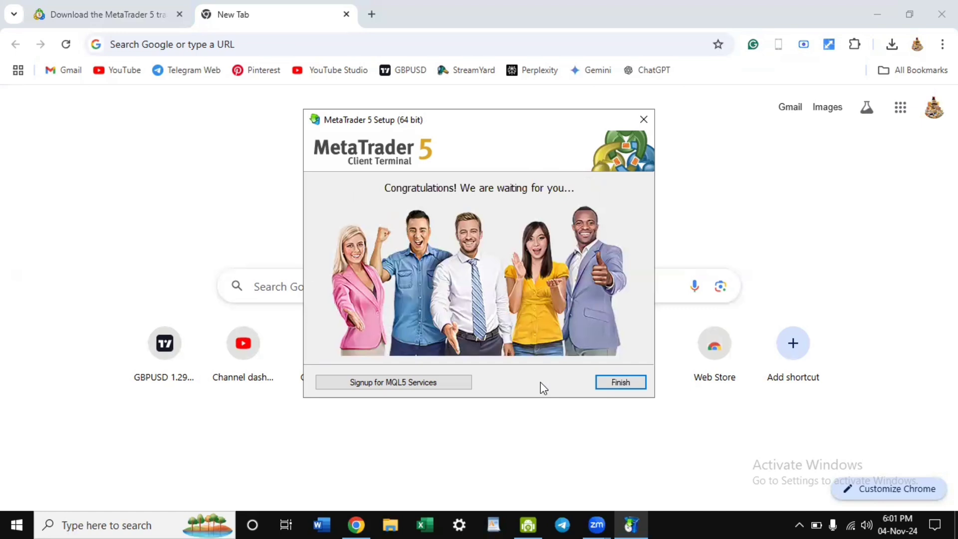
click(620, 383)
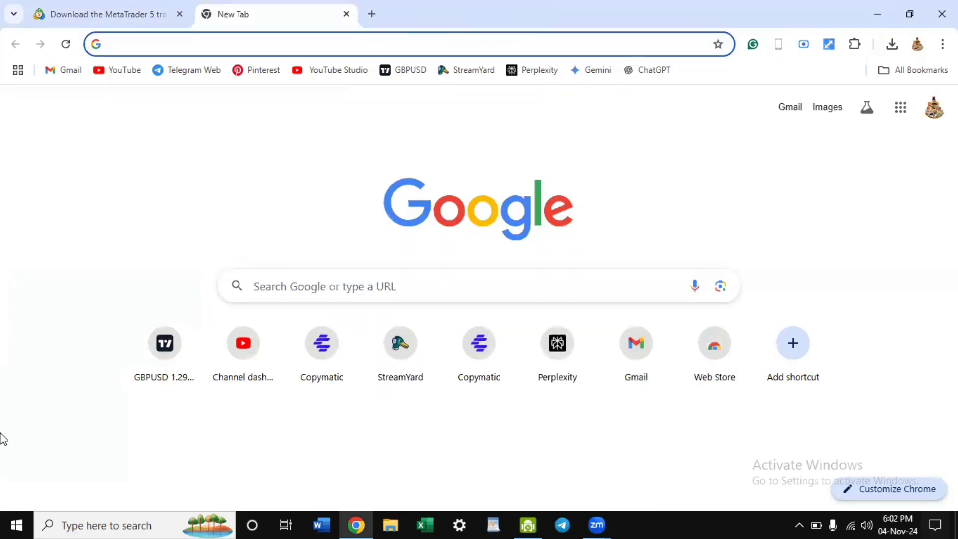
Pin MetaTrader 5 from the Start menu's Recently added list to the taskbar
click(17, 520)
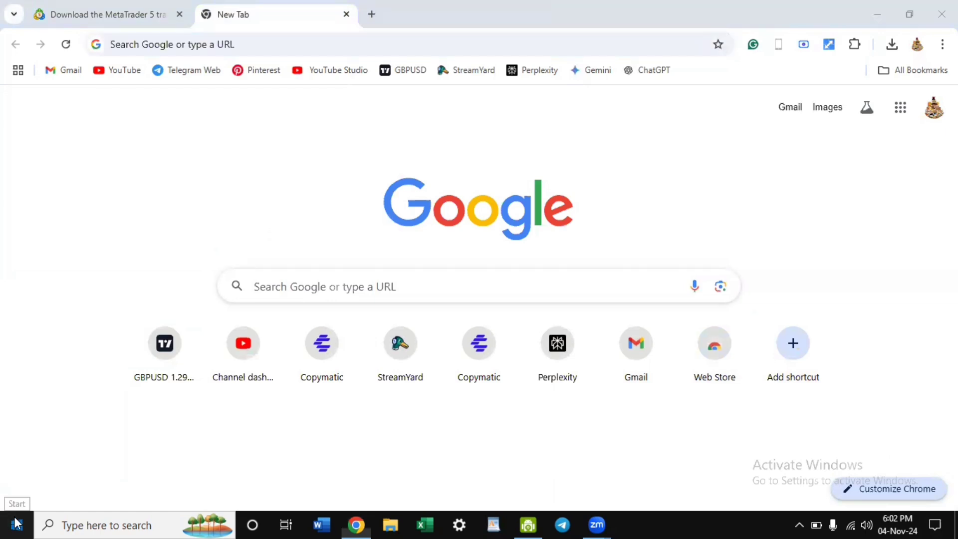
click(17, 523)
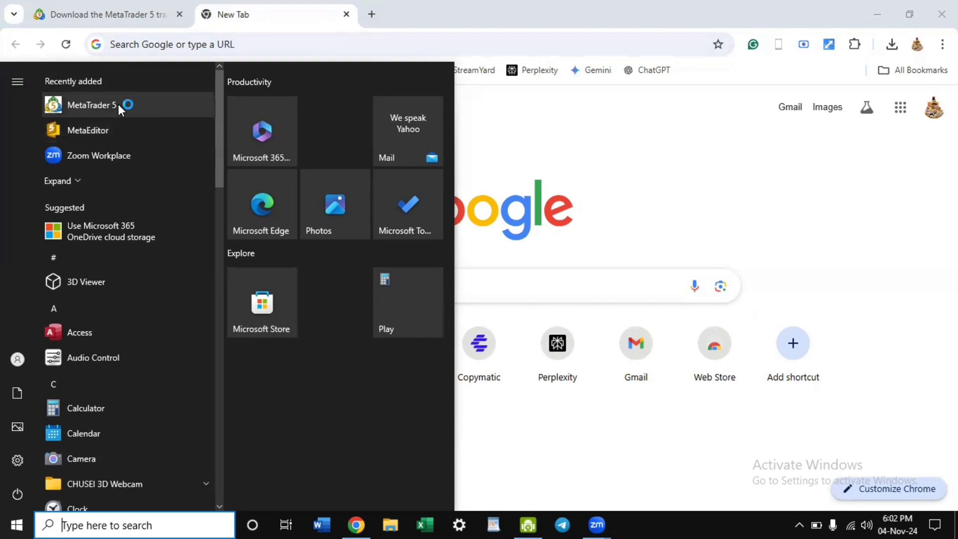
right_click(90, 103)
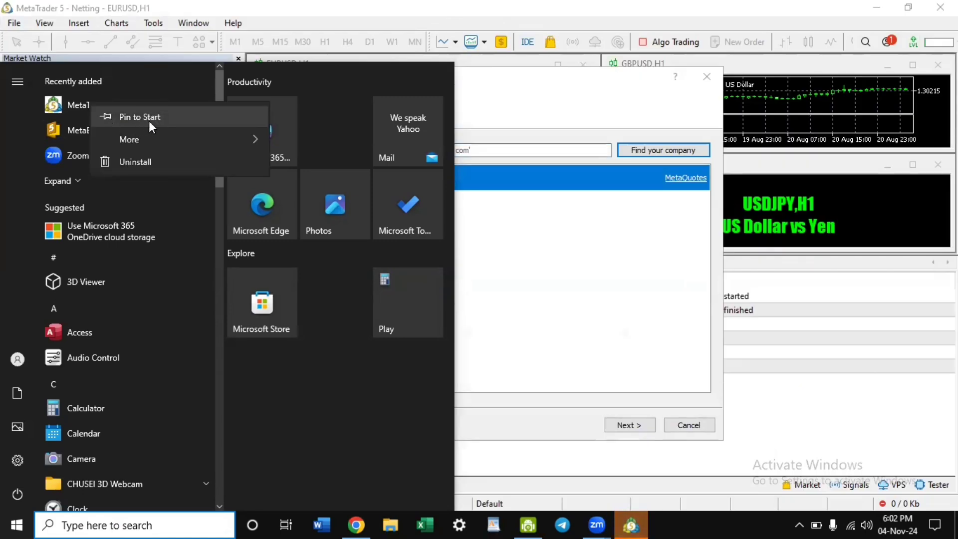
mouse_move(138, 140)
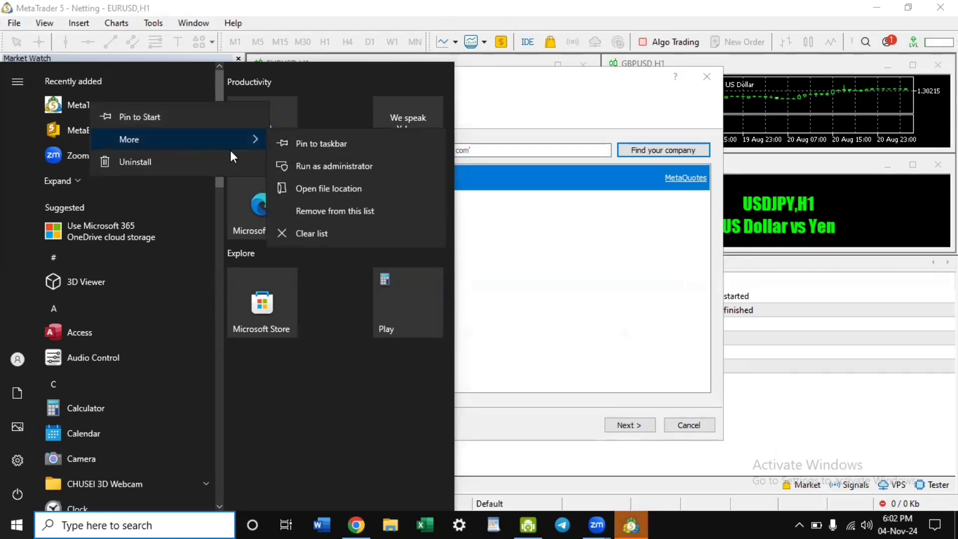
click(322, 143)
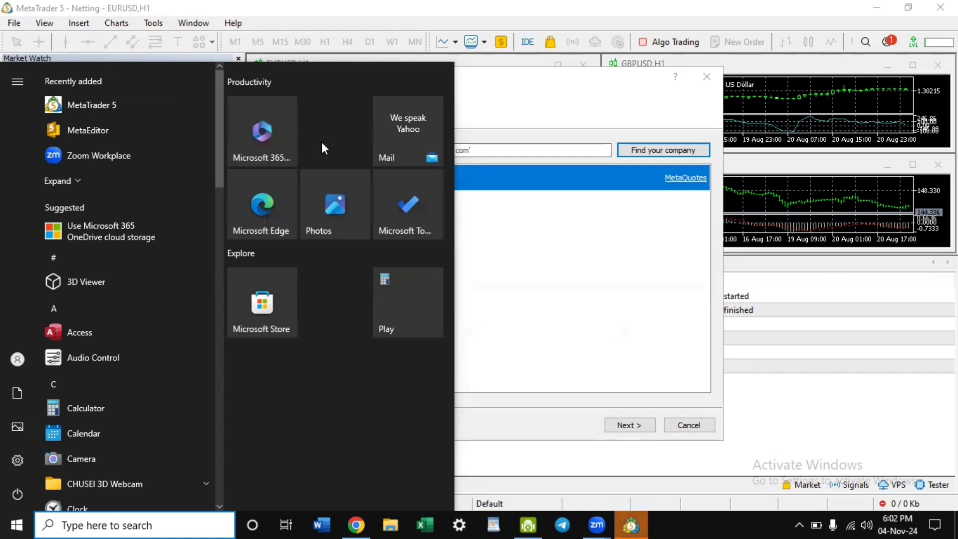
click(631, 524)
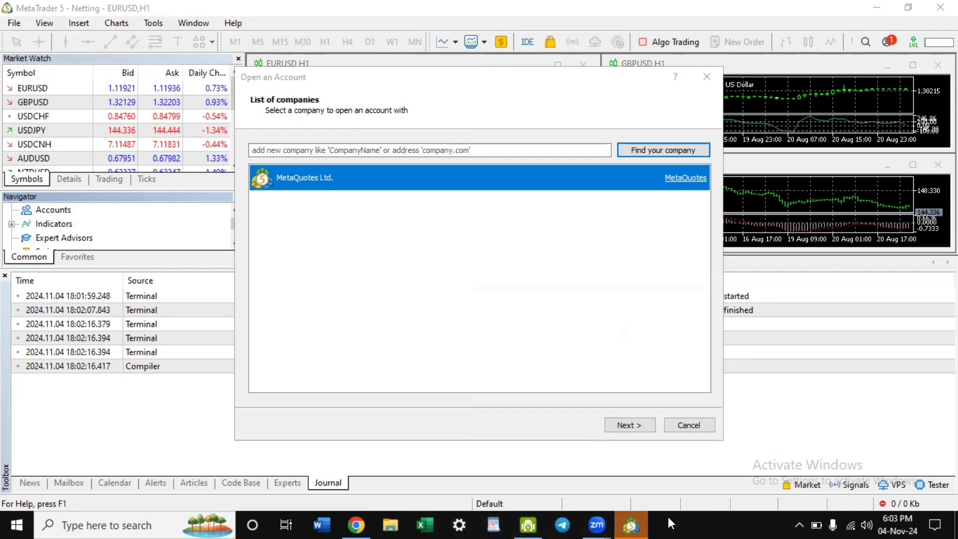
Dismiss Open an Account, close the EURUSD, GBPUSD and USDJPY charts, and maximize USDCHF H1
click(688, 424)
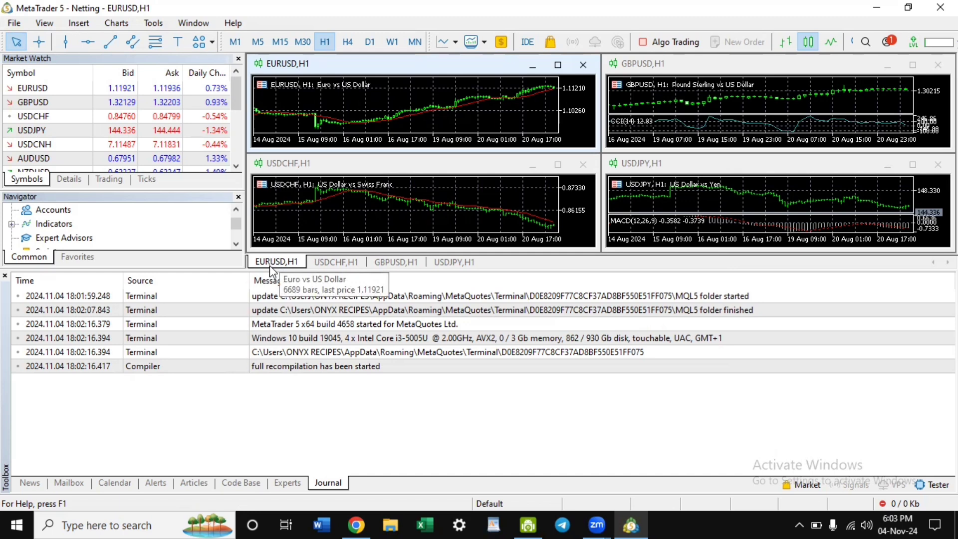
click(584, 64)
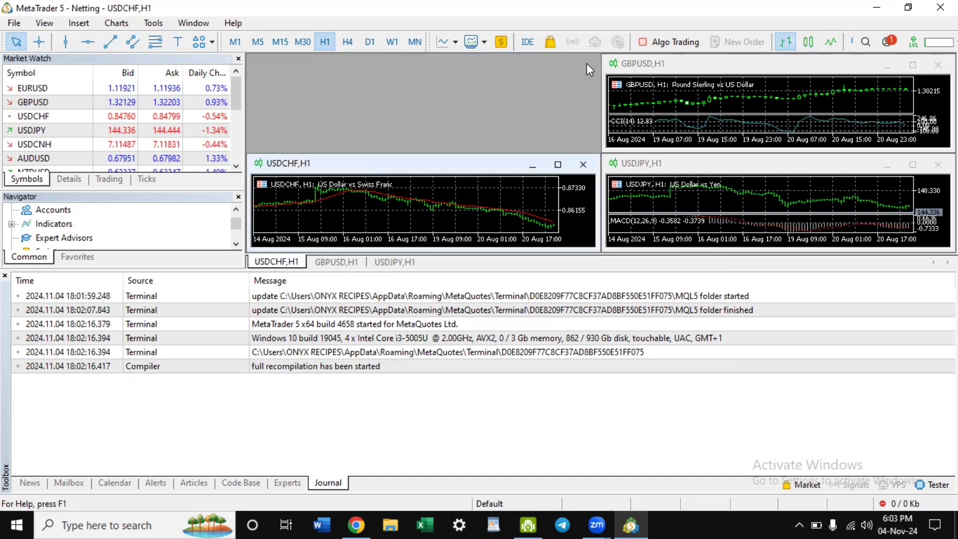
click(934, 65)
click(938, 164)
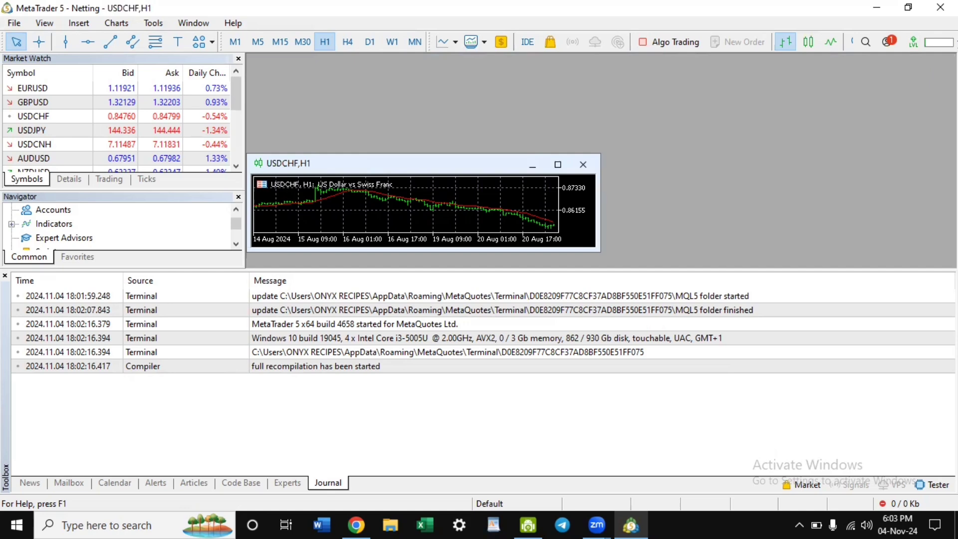
click(562, 165)
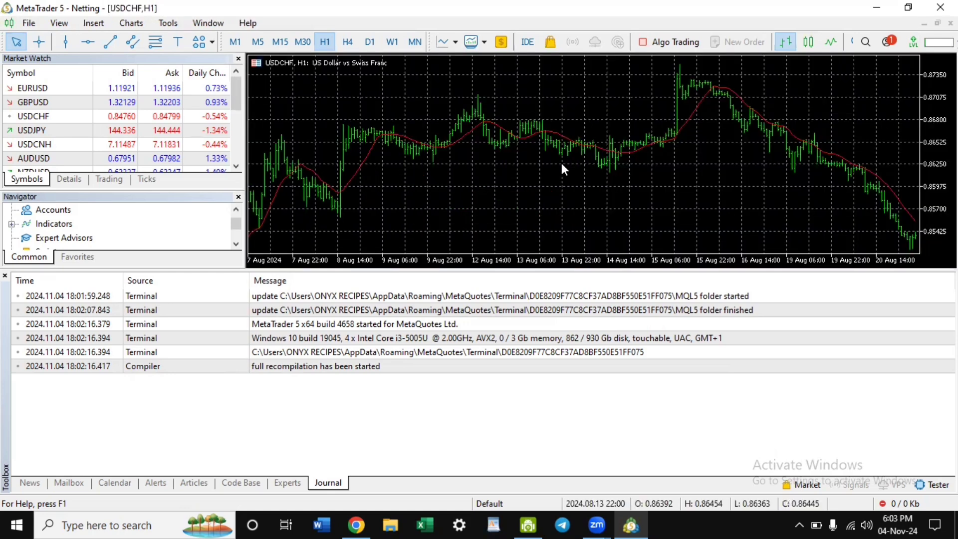
Hide the Market Watch, Navigator and Journal panels
click(238, 59)
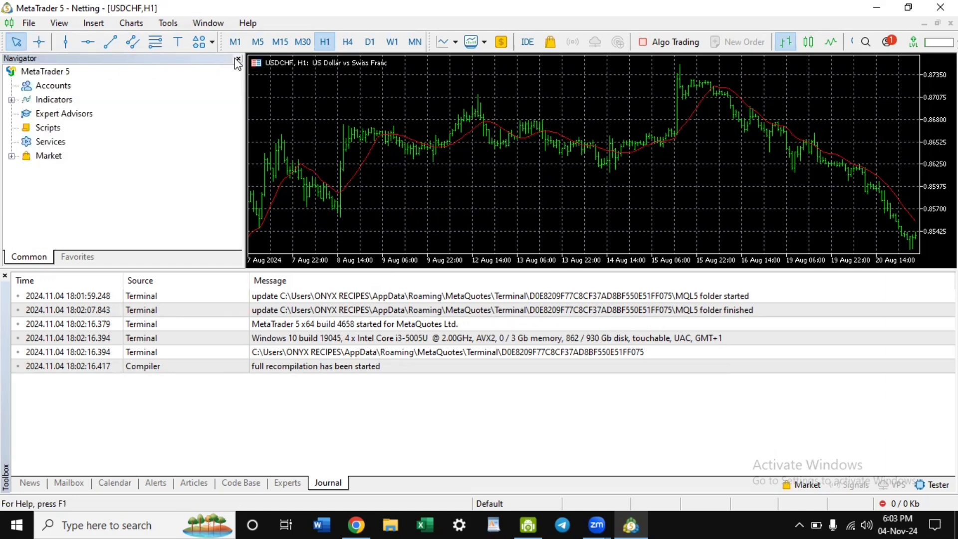
click(238, 59)
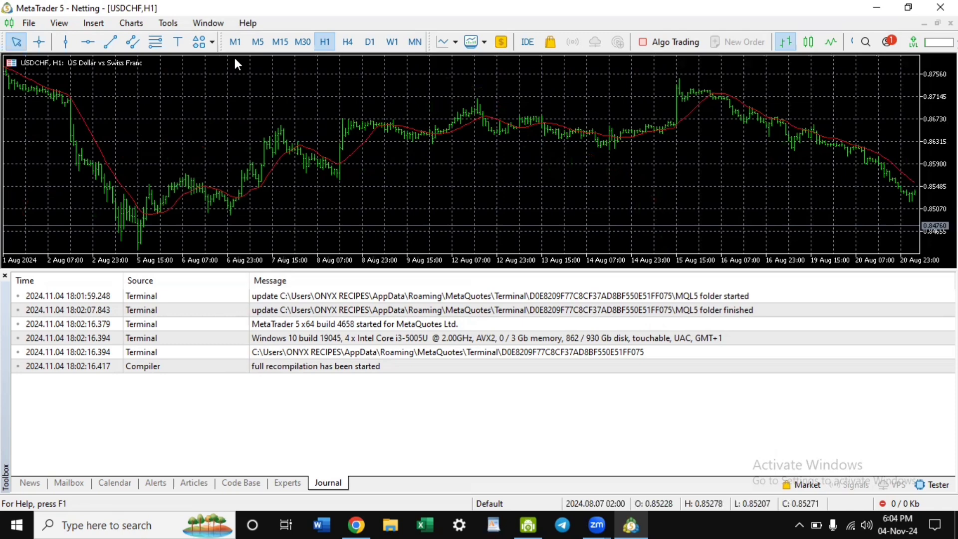
click(7, 278)
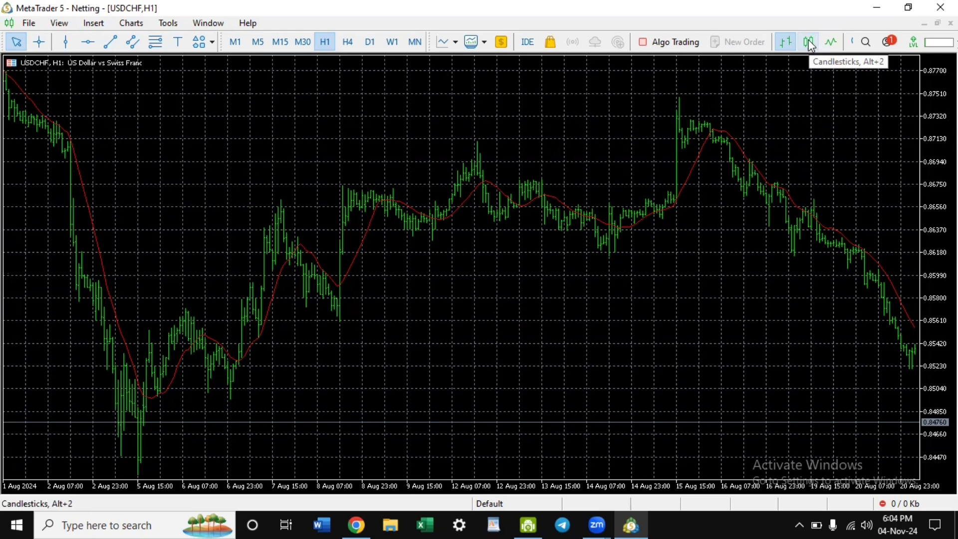
Draw the USDCHF H1 chart as candlesticks, zooming in and back out
click(812, 47)
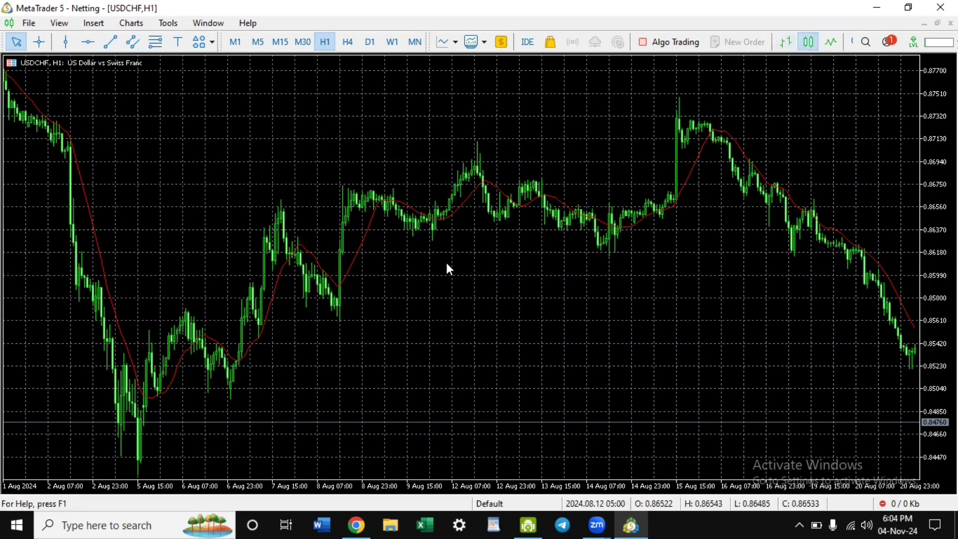
key(plus)
key(plus)
key(plus)
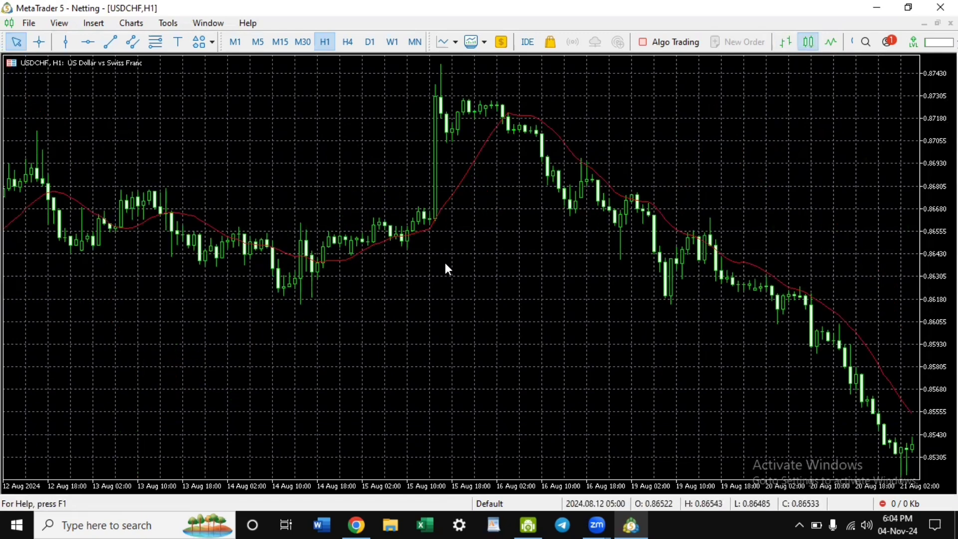
key(minus)
key(minus)
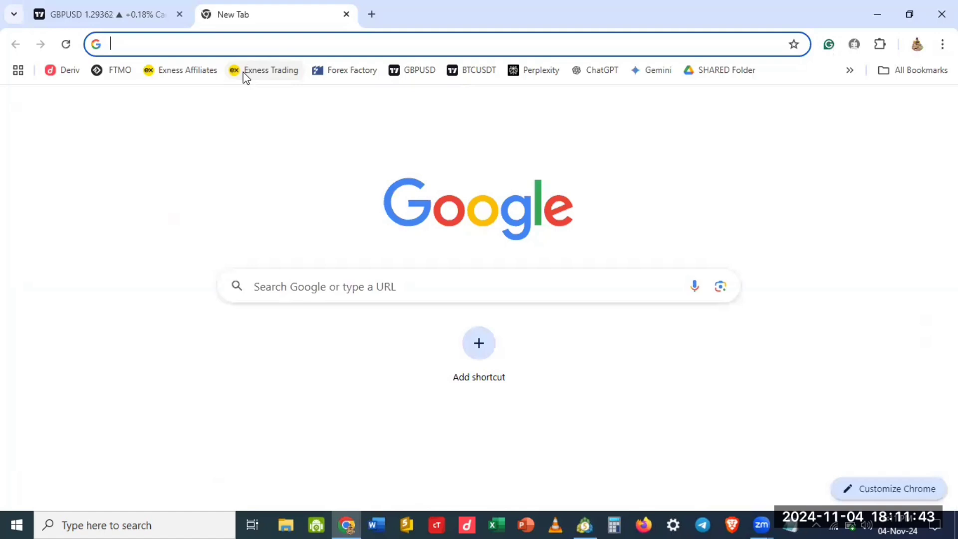
In the Exness web terminal, view the real account's 321.05 USD balance and margin details
click(243, 72)
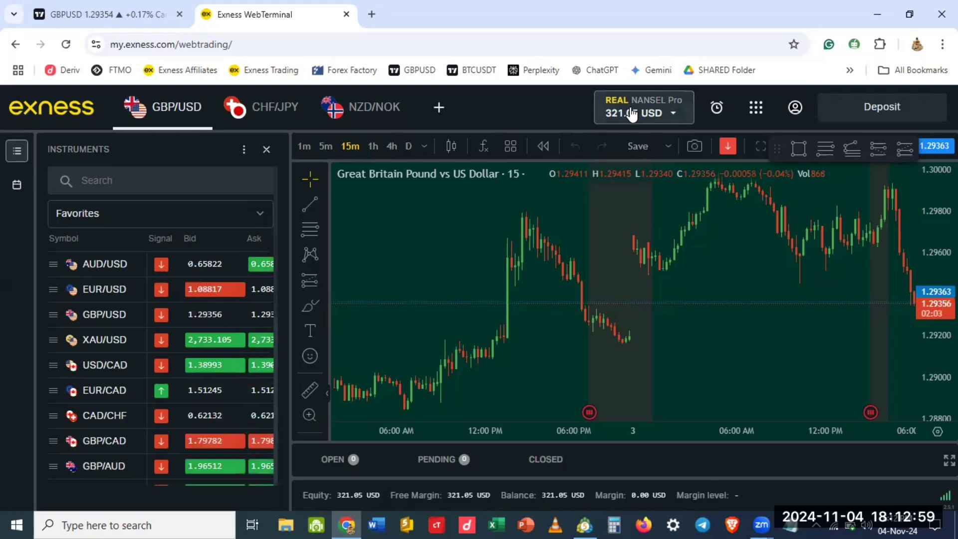
click(632, 114)
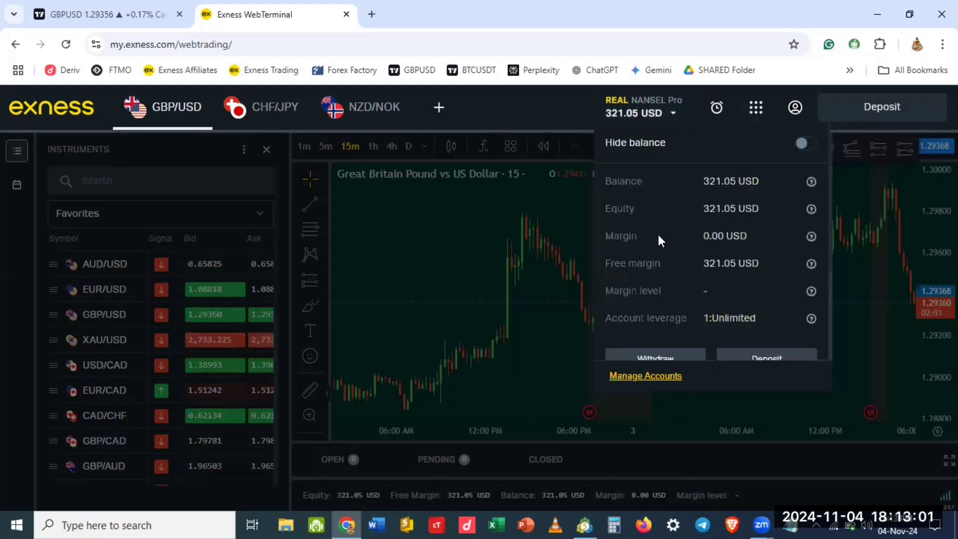
scroll(658, 235, down, 3)
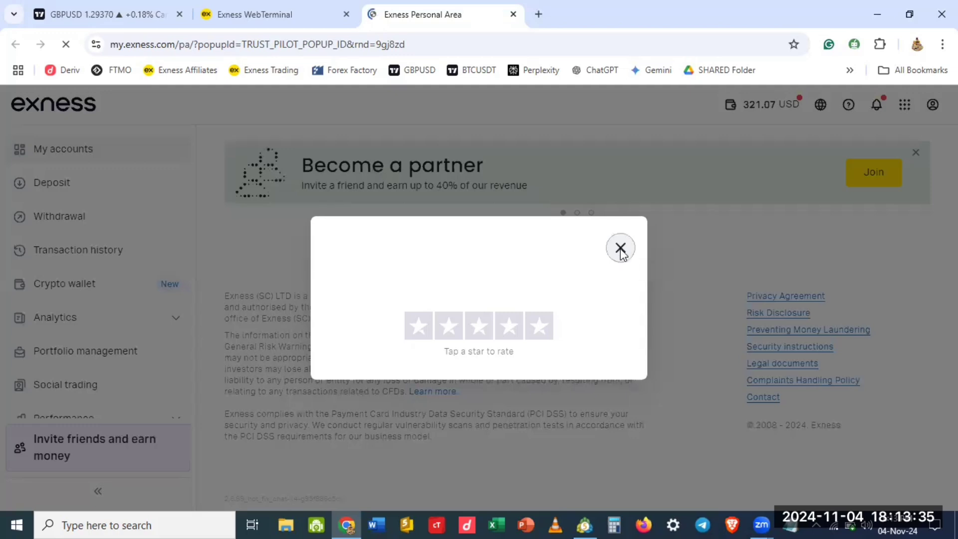
Dismiss the rating popup and highlight the MT5 Pro and MT4 labels on the account cards
click(620, 248)
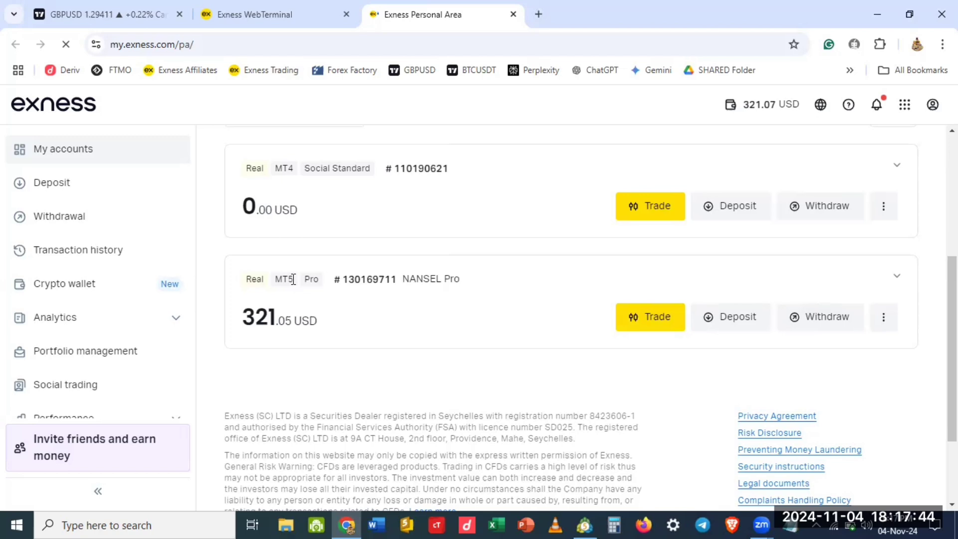
double_click(278, 278)
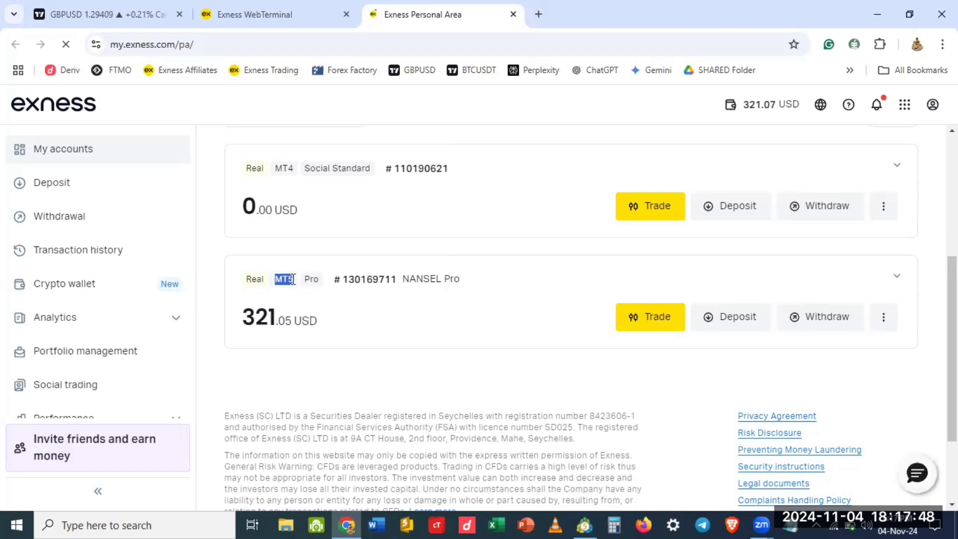
double_click(282, 168)
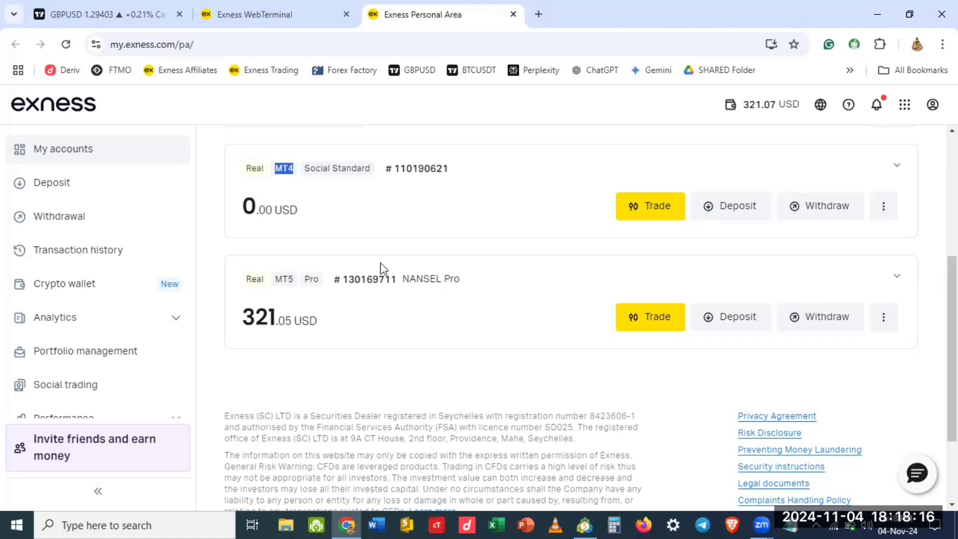
scroll(380, 262, up, 1)
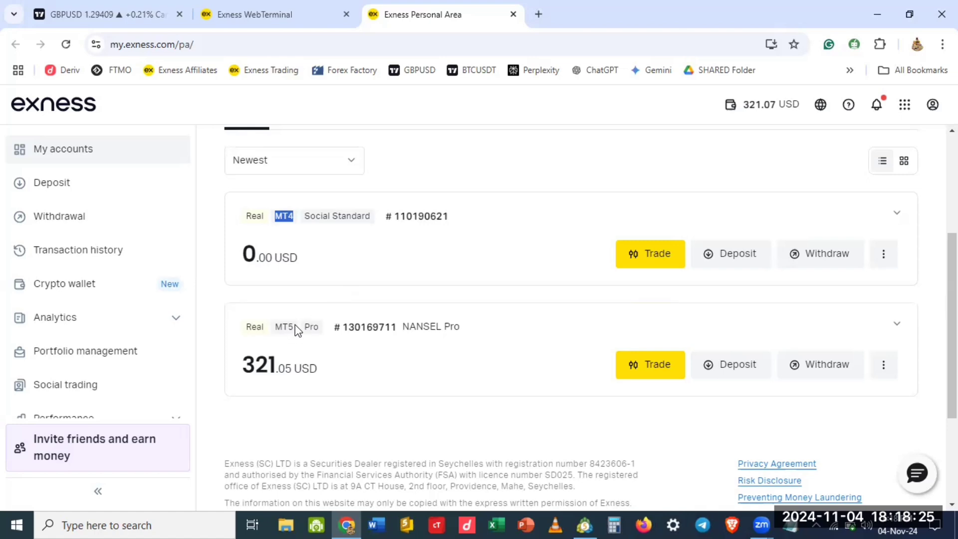
click(275, 329)
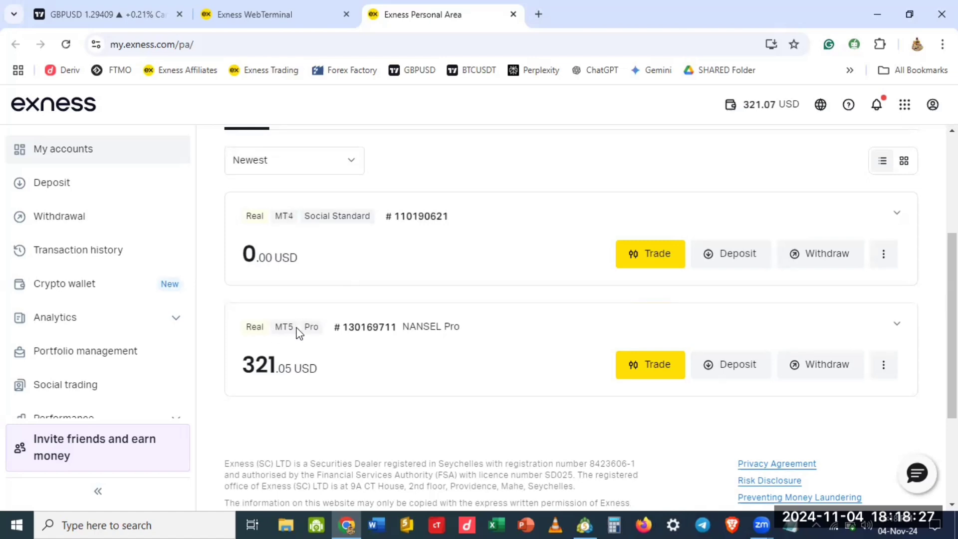
Open the MT5 Pro account's information (server Exness-MT5Real9) and copy its MT5 login
click(881, 373)
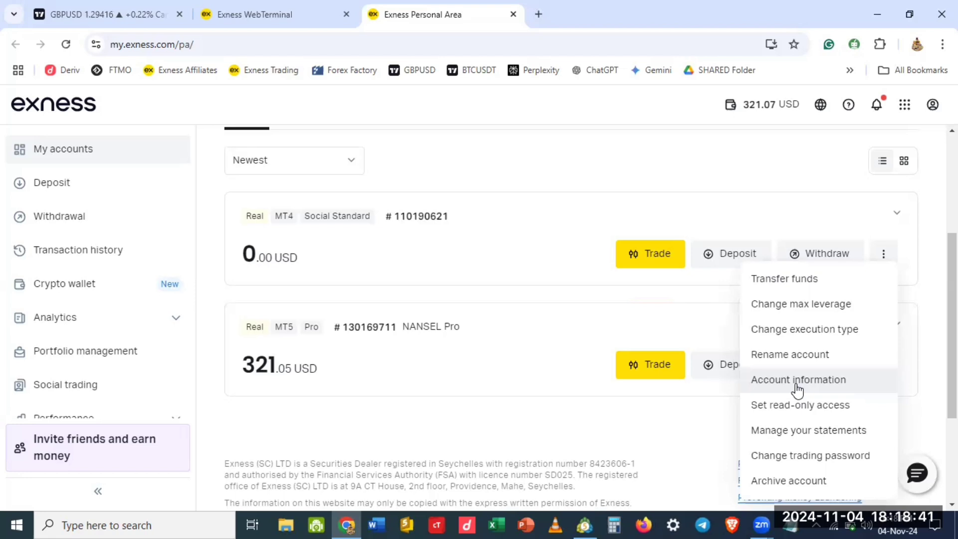
click(797, 388)
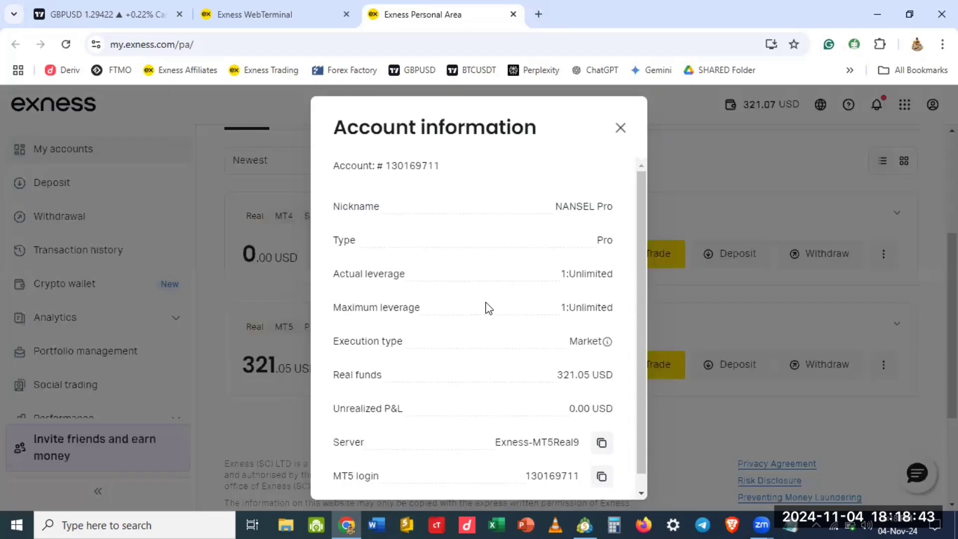
scroll(488, 308, down, 1)
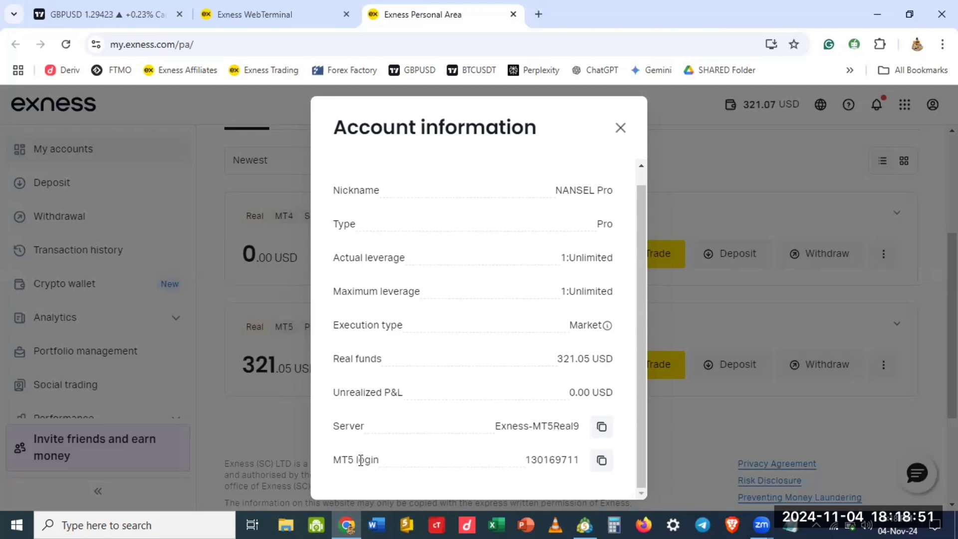
click(603, 465)
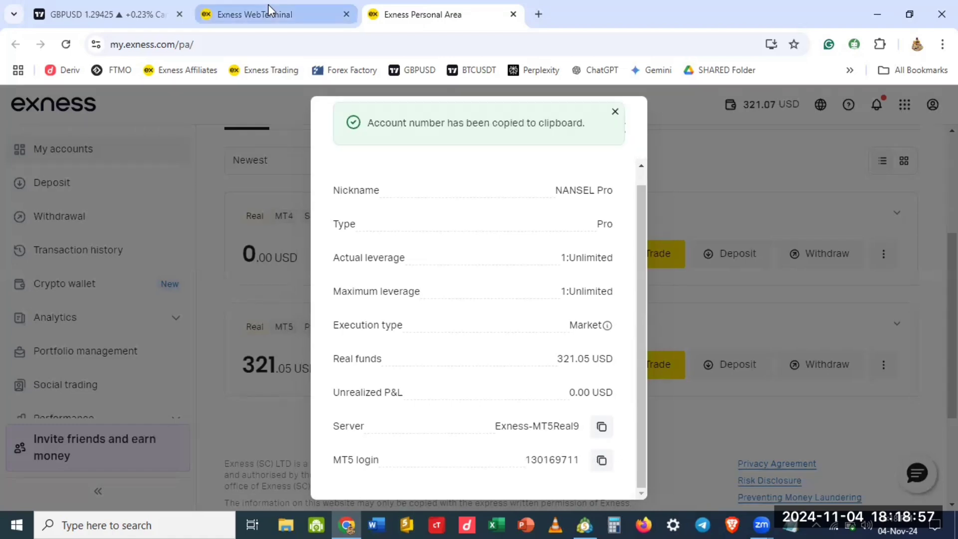
In MetaTrader 5's Login to Trade Account form, paste the MT5 login and enter the account password
click(591, 516)
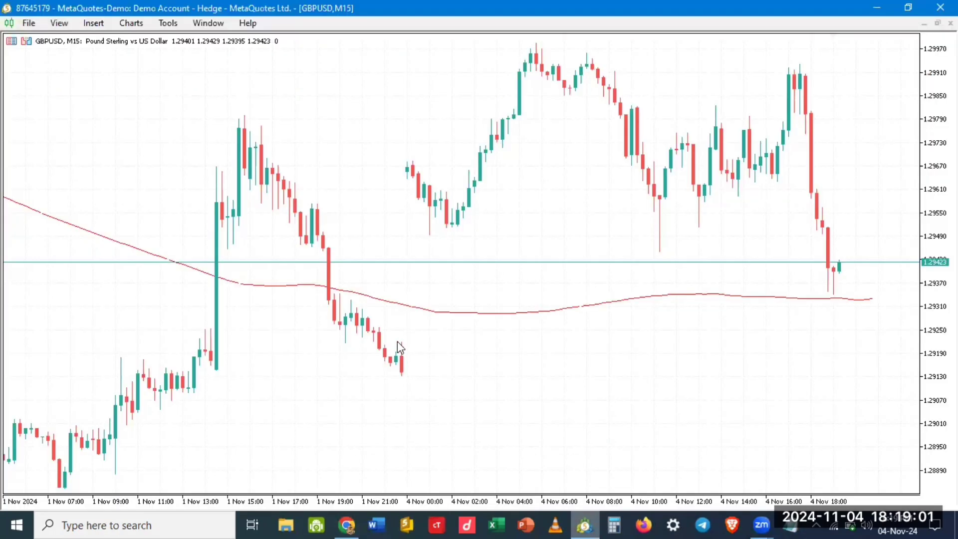
click(22, 28)
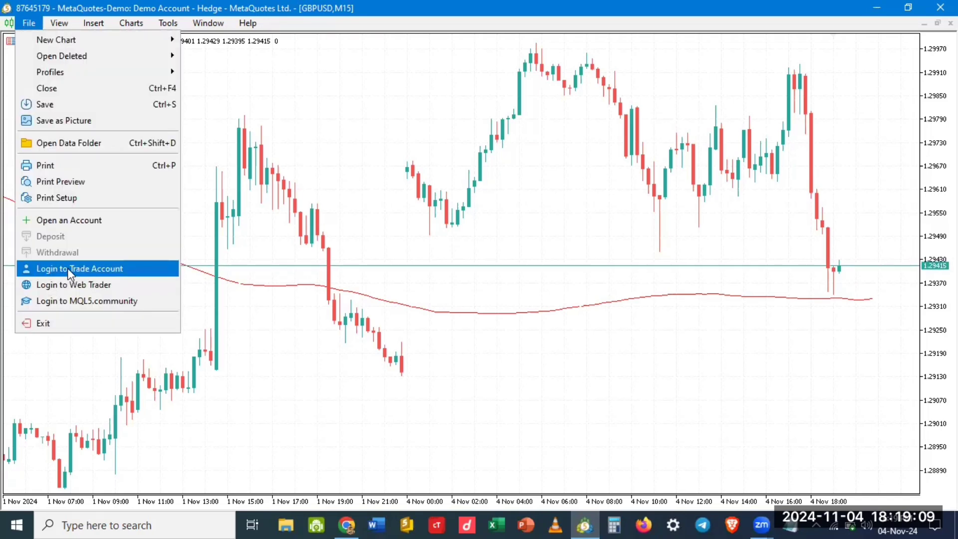
click(98, 267)
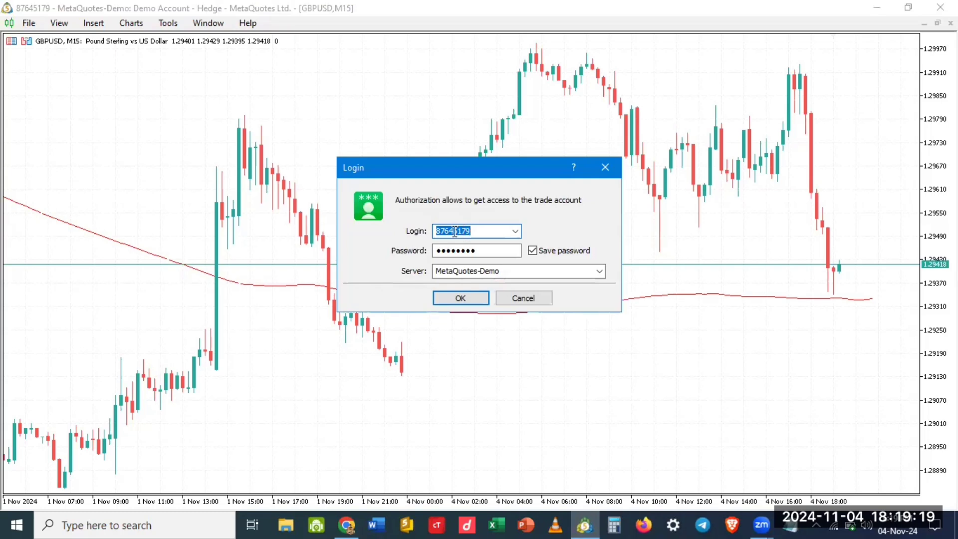
key(ctrl+v)
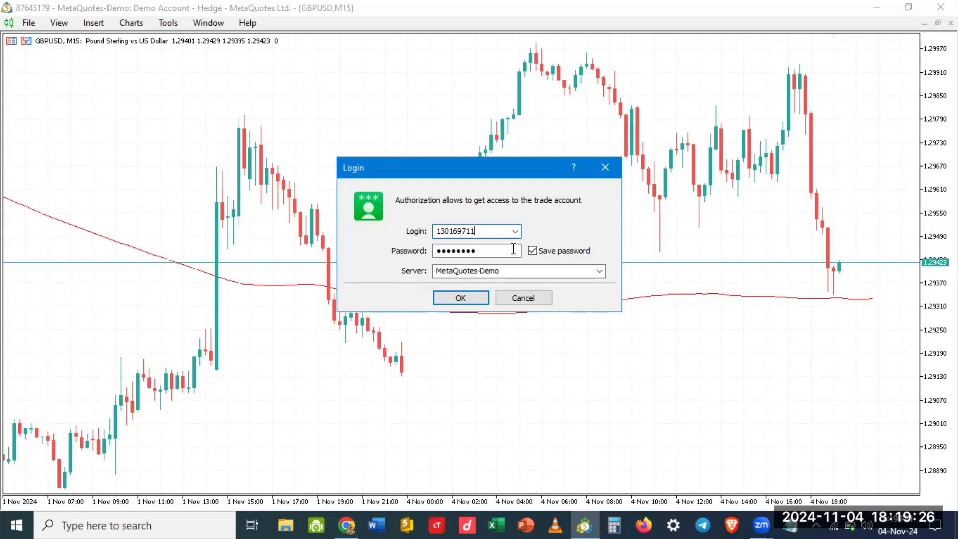
click(514, 248)
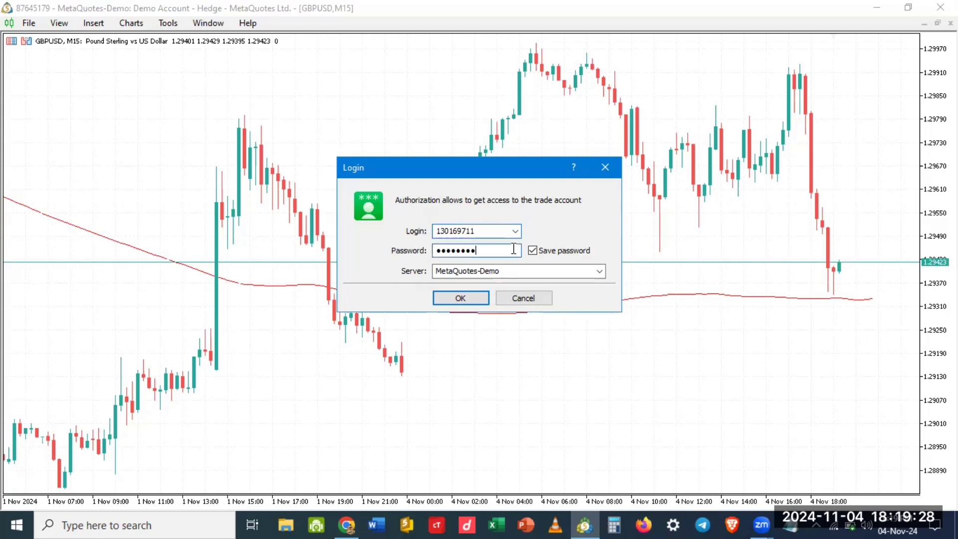
key(ctrl+a)
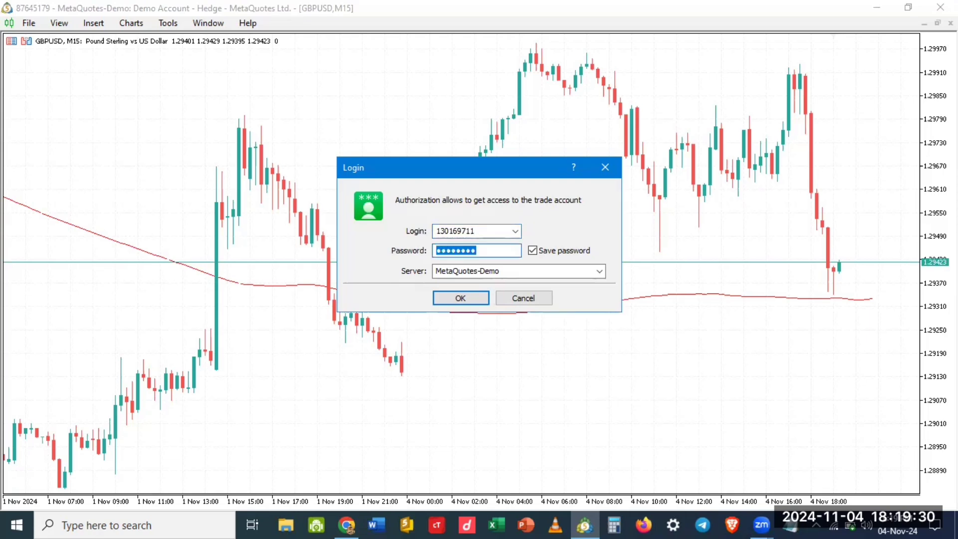
text(•)
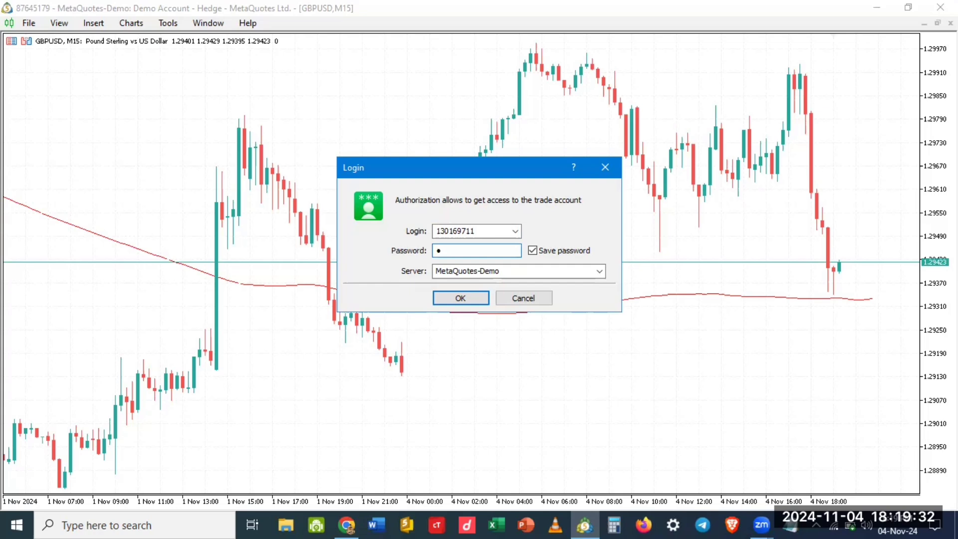
text(•••••••)
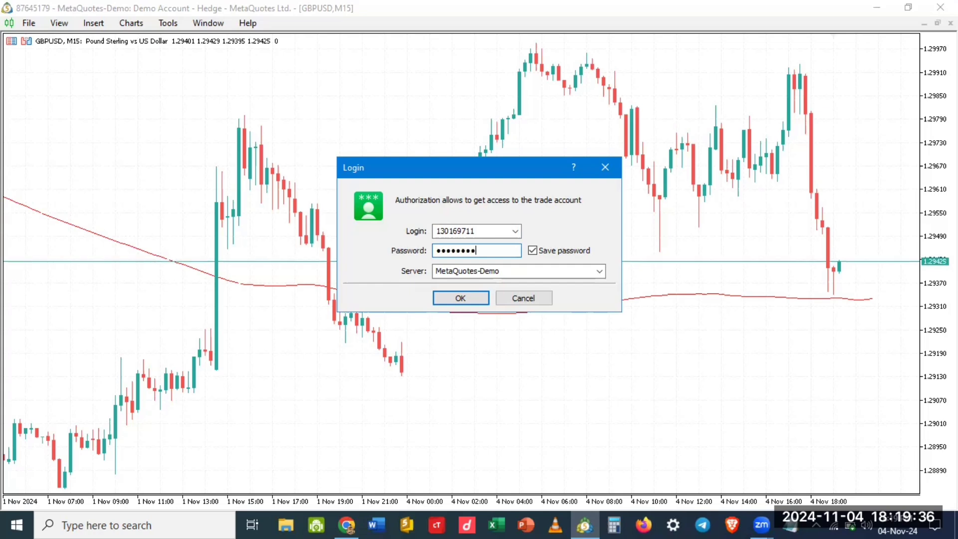
text(••••)
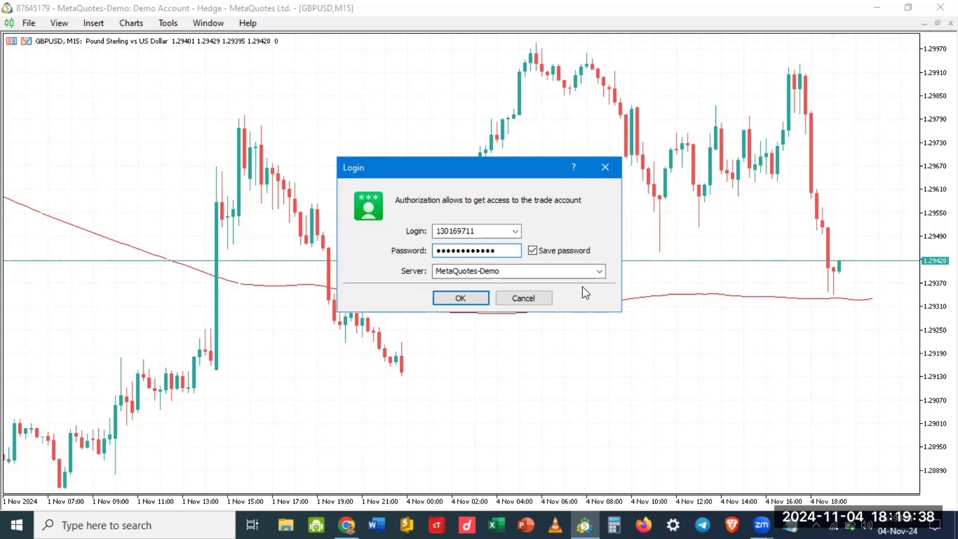
Replace the MetaQuotes-Demo server with Exness-MT5Real9 in the login dialog's Server list
click(573, 271)
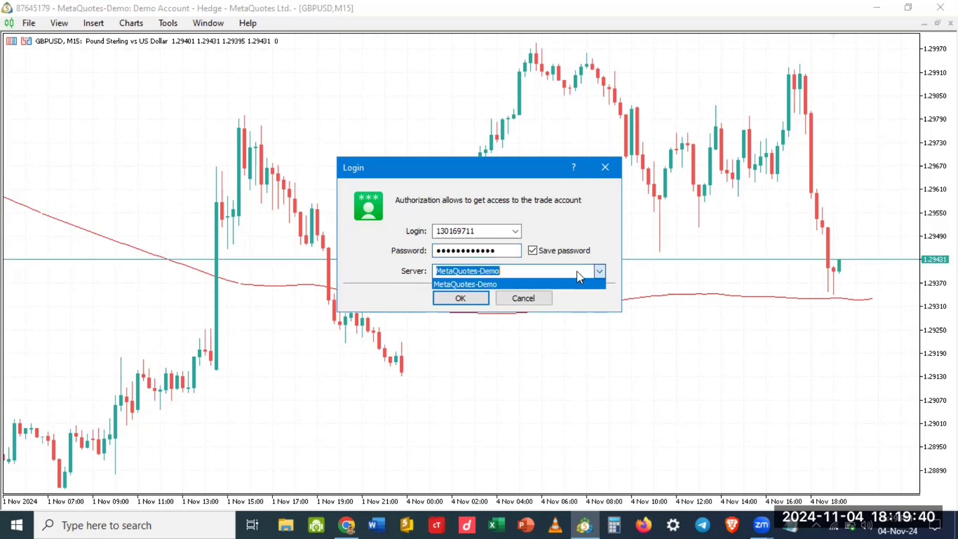
text(exn)
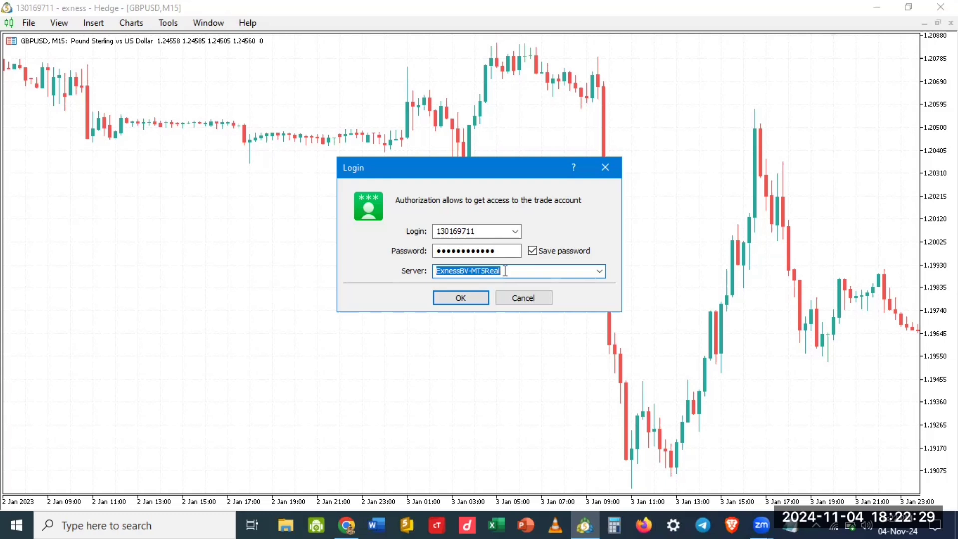
click(599, 271)
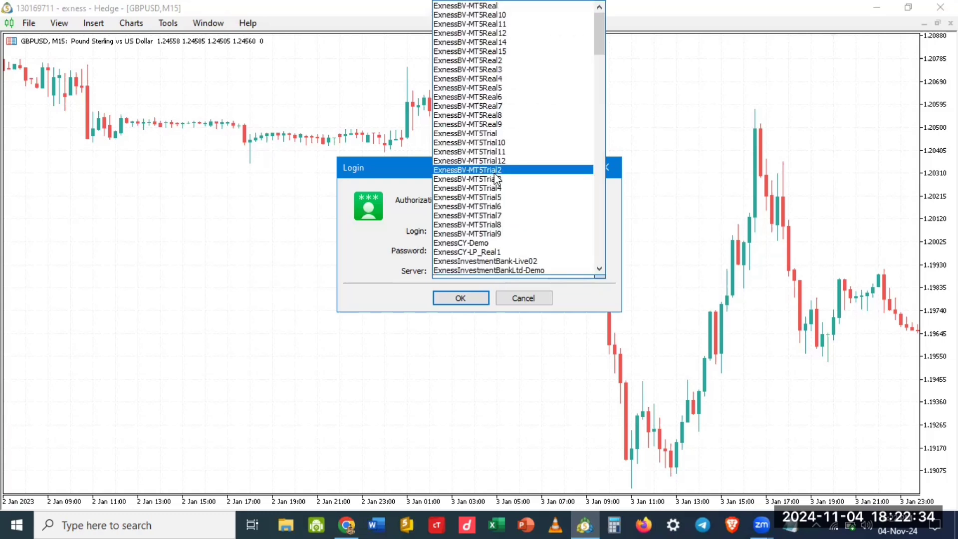
scroll(497, 179, down, 5)
scroll(496, 179, down, 7)
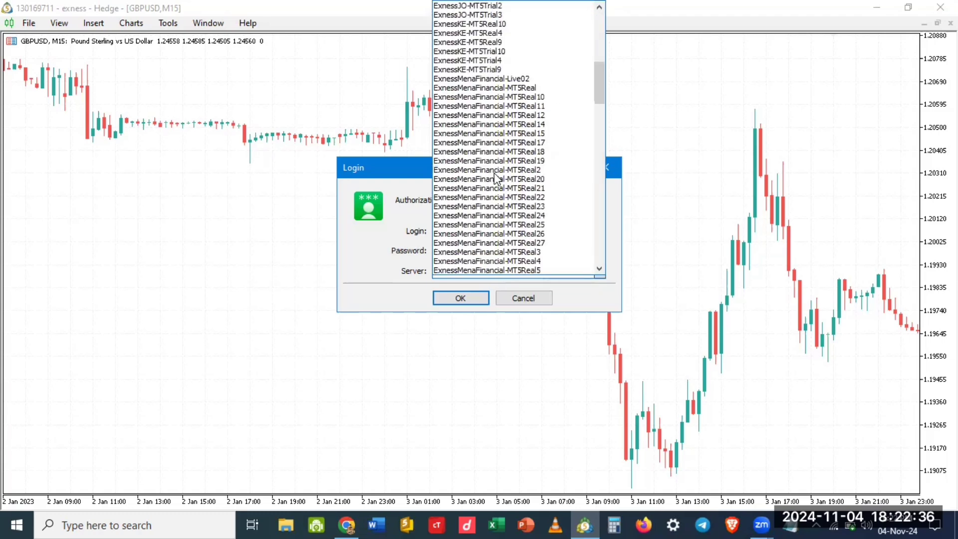
scroll(496, 180, down, 10)
scroll(496, 179, down, 11)
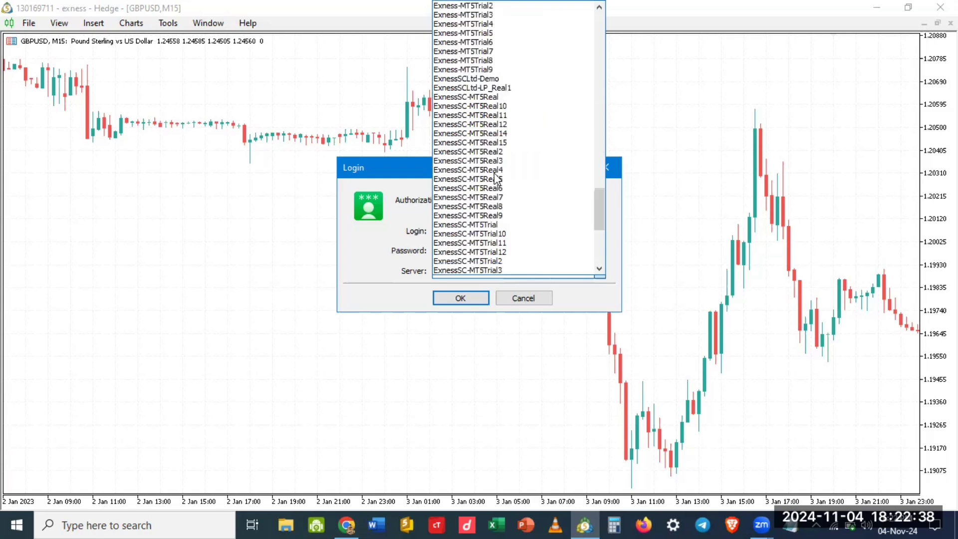
scroll(496, 179, down, 1)
scroll(496, 180, up, 8)
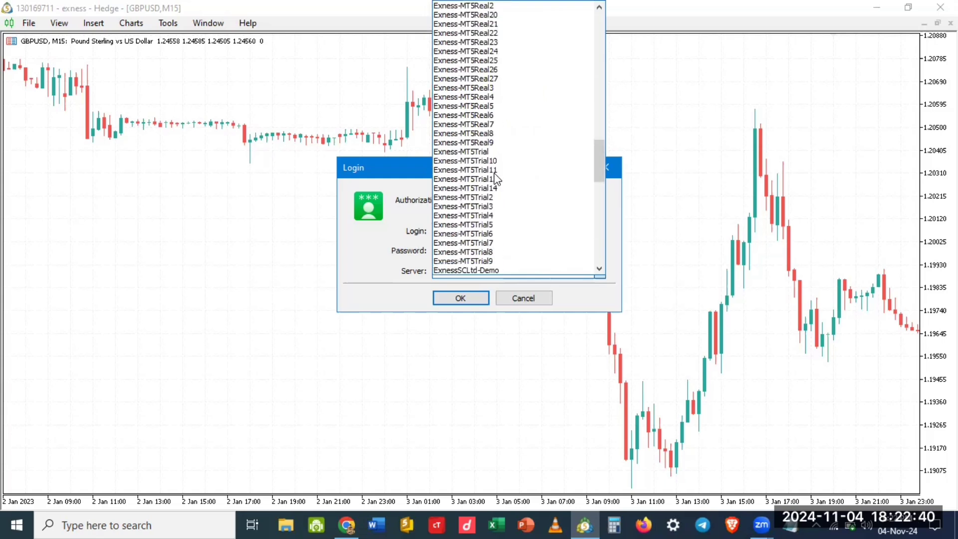
click(490, 144)
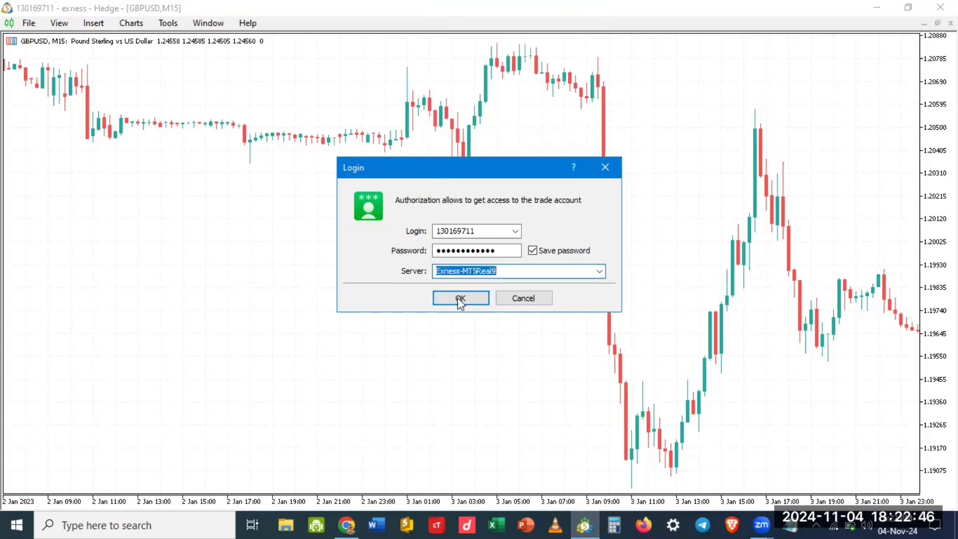
Log in to the Exness-MT5Real9 account, hide the Toolbox, and turn on the Standard toolbar
click(460, 299)
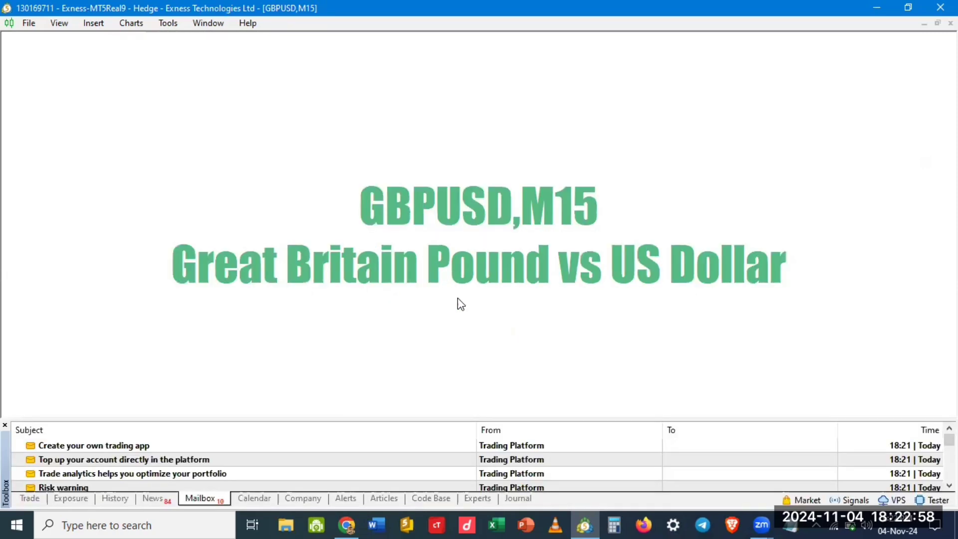
click(4, 427)
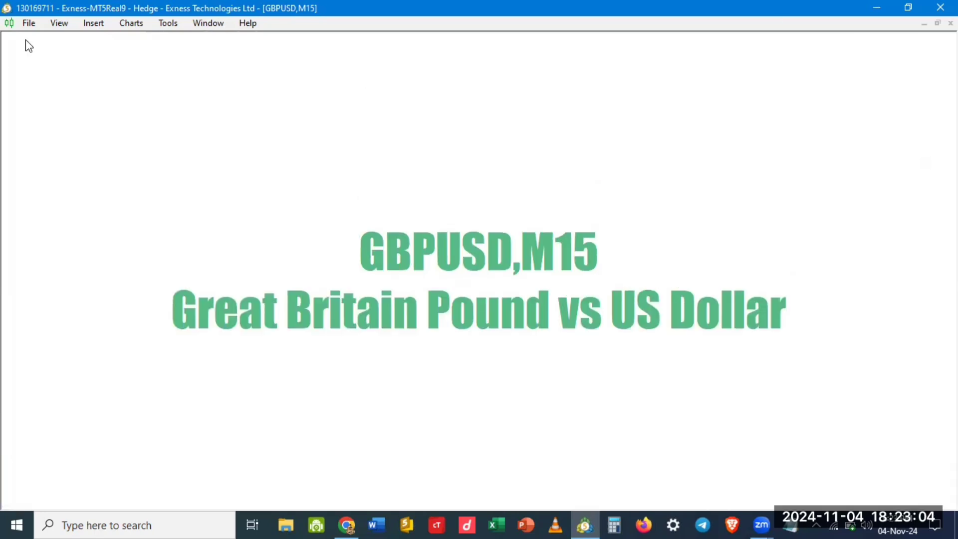
click(57, 23)
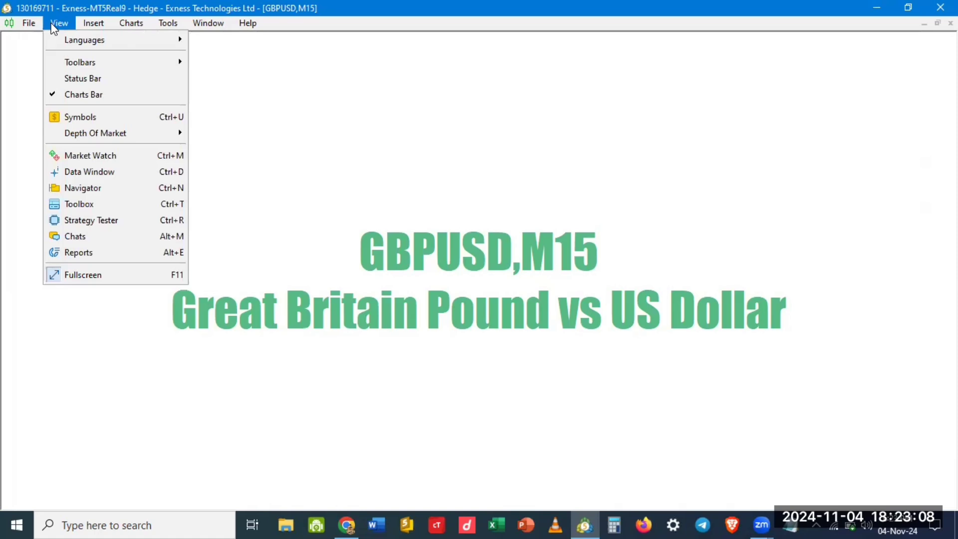
mouse_move(83, 63)
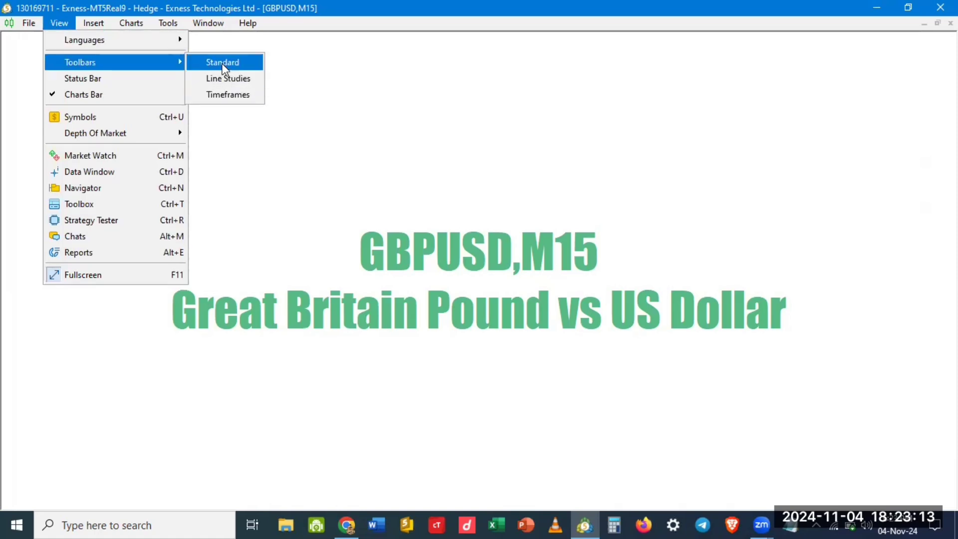
key(Return)
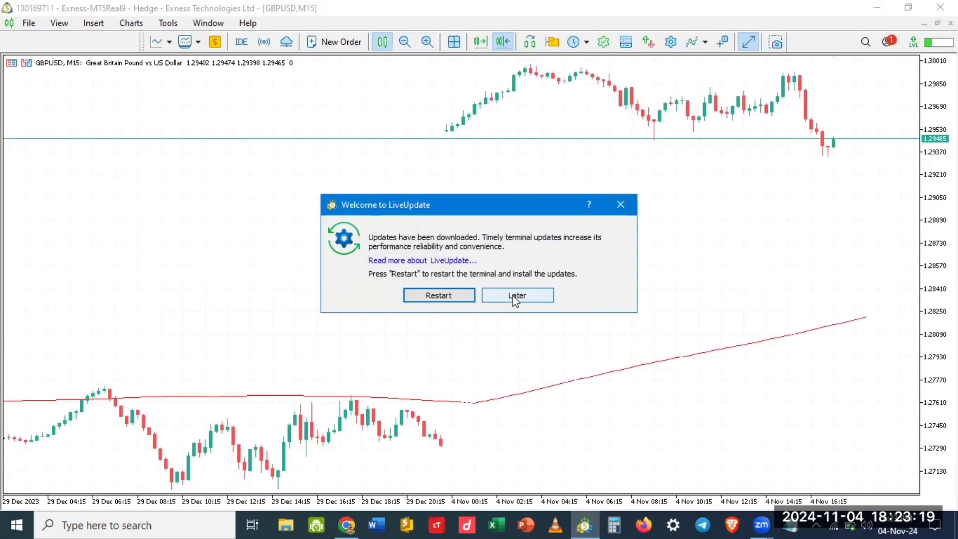
Postpone the downloaded update by choosing Later on the LiveUpdate prompt
click(515, 298)
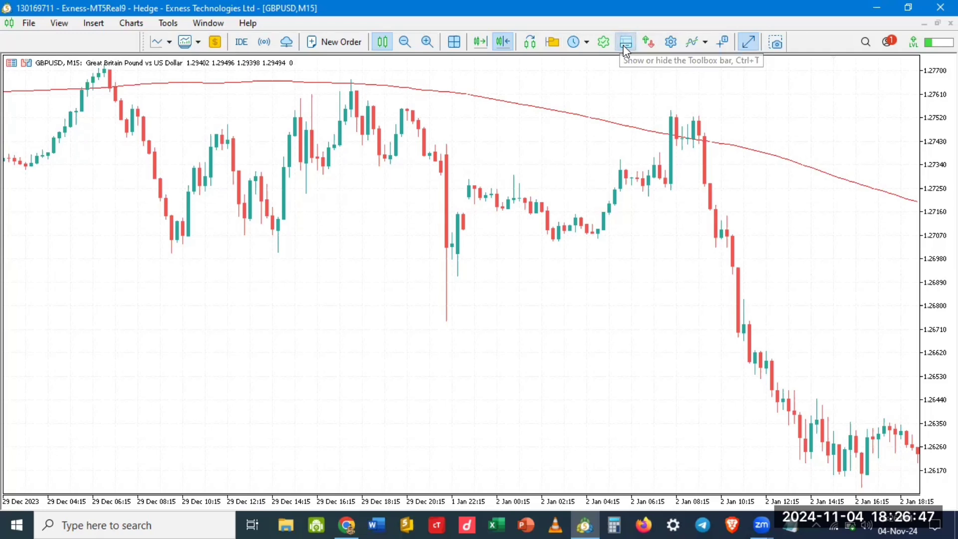
Show and enlarge the Toolbox, then browse News and History to the Exposure tab (321.05 USD)
click(623, 46)
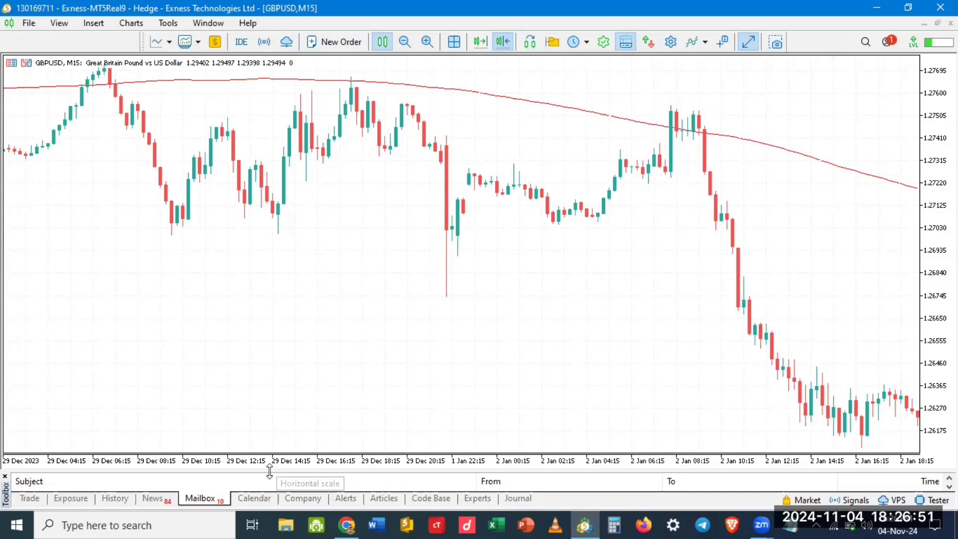
drag(269, 471, 264, 361)
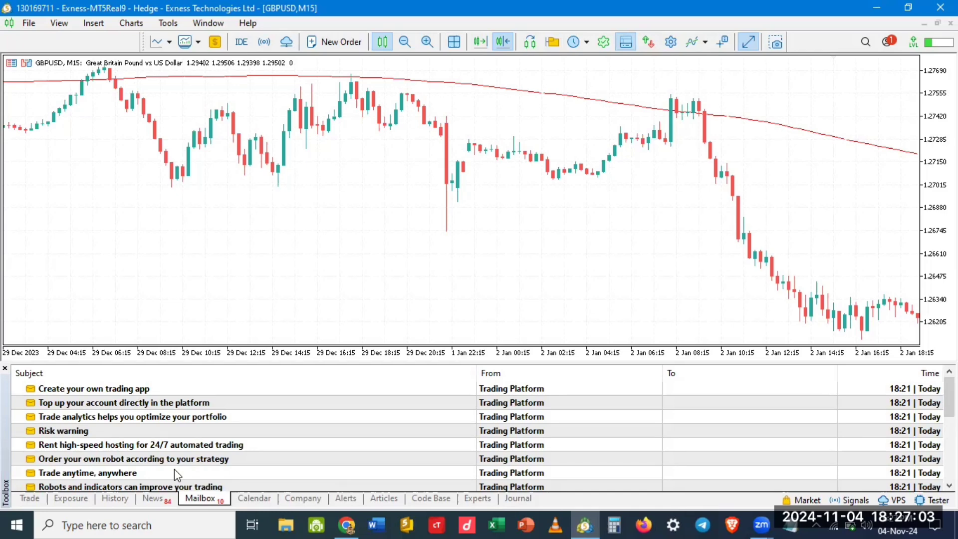
key(ctrl+shift+Tab)
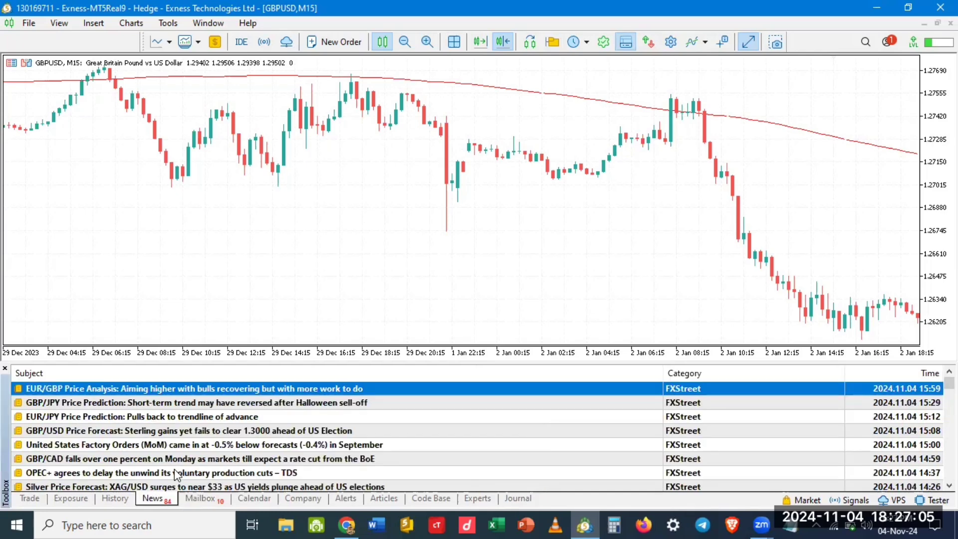
key(ctrl+shift+Tab)
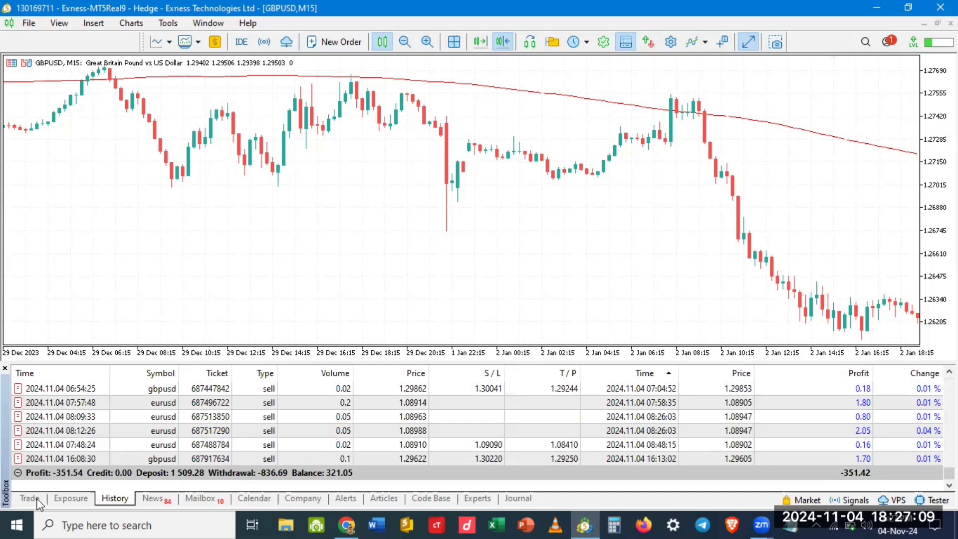
click(69, 499)
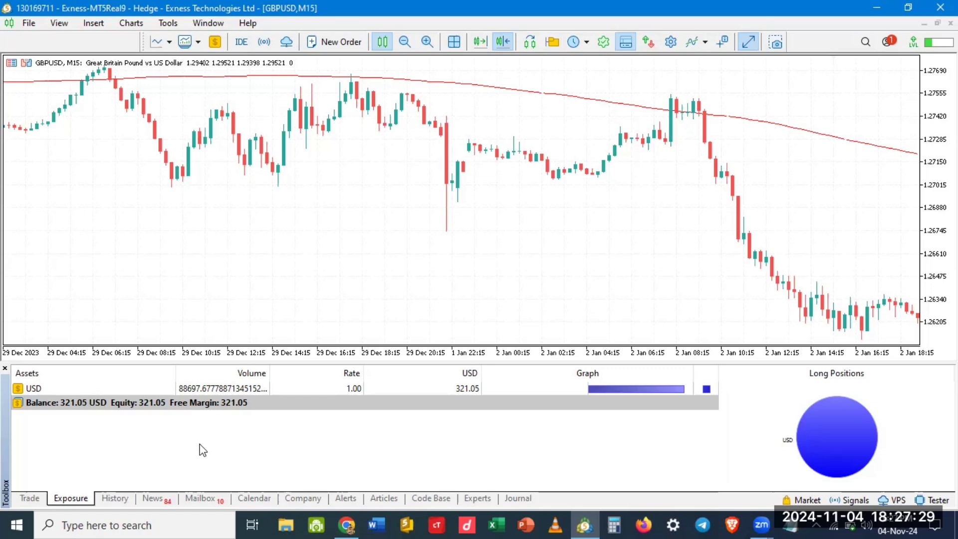
click(346, 525)
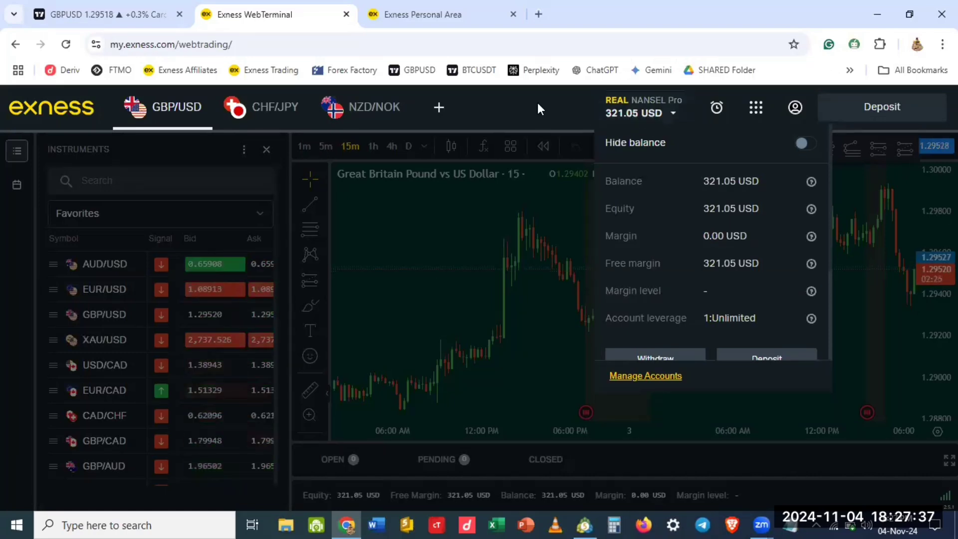
click(527, 128)
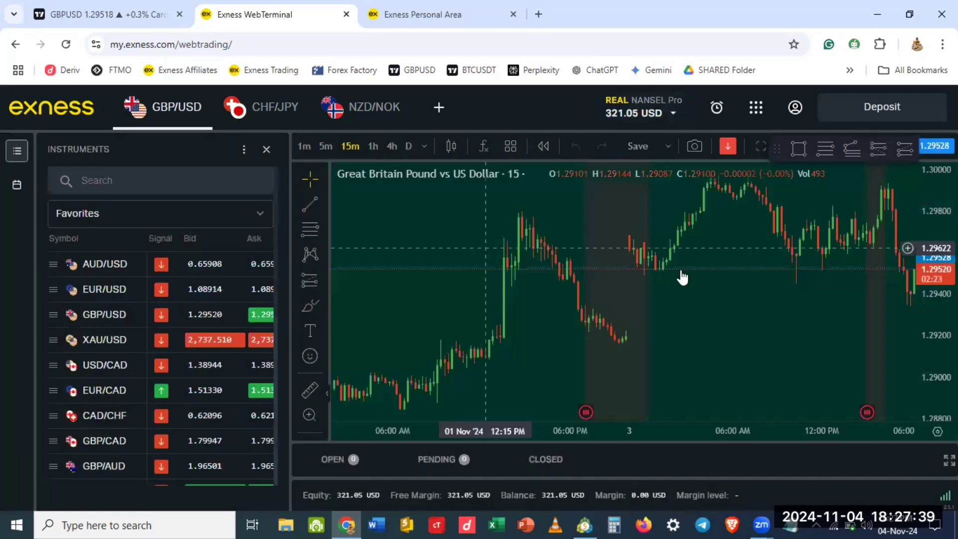
click(584, 523)
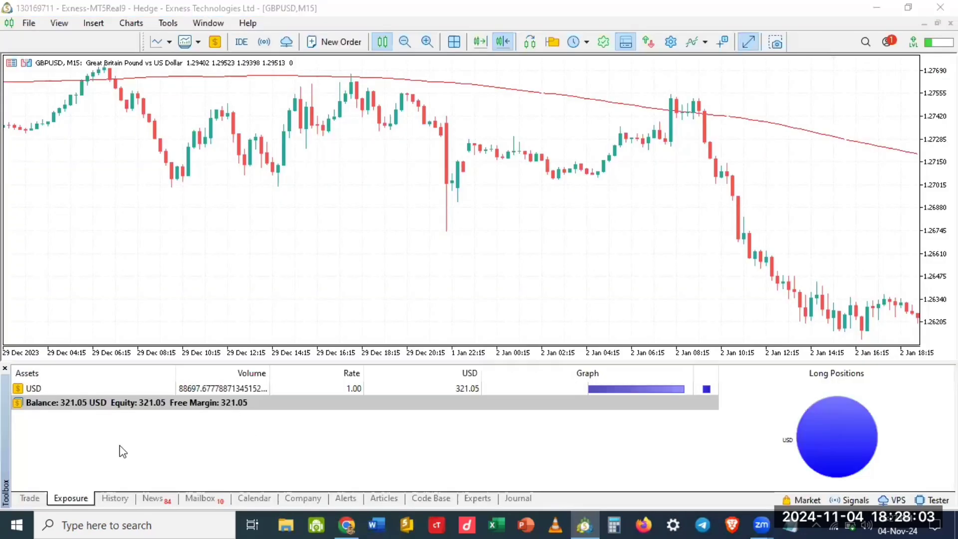
Switch the Toolbox to the Trade tab: no open positions, 321.05 USD balance
click(30, 499)
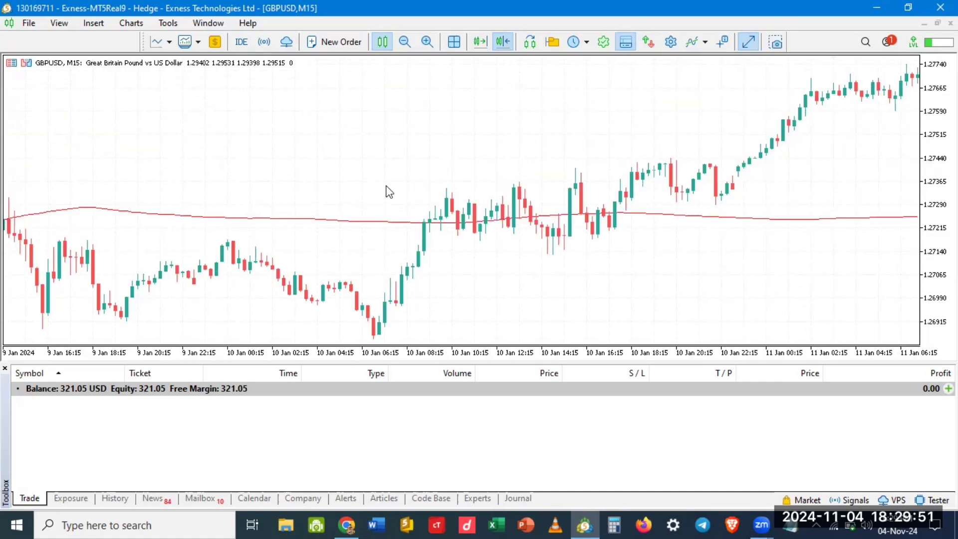
Start a new GBPUSD order with Market Execution and 0.01 volume, leaving stop loss and take profit empty
click(344, 44)
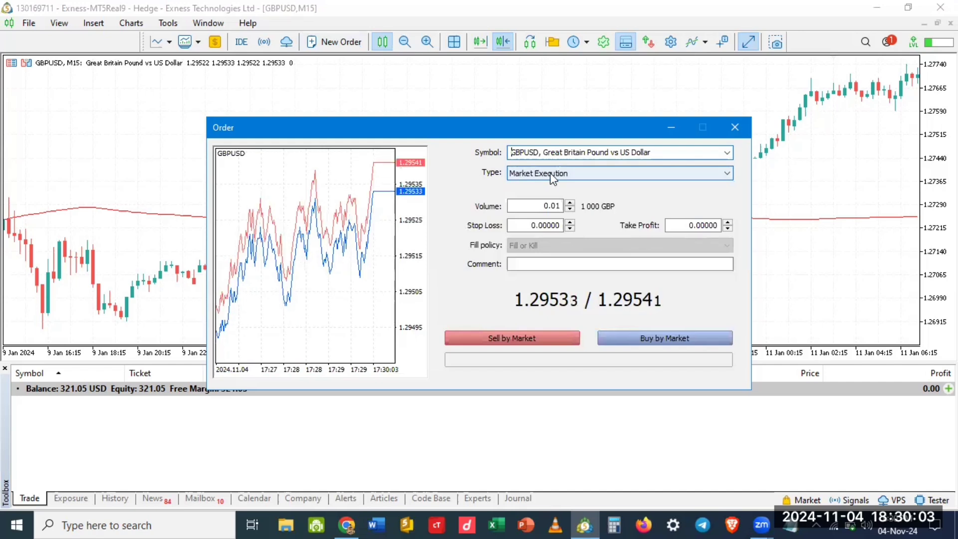
click(728, 173)
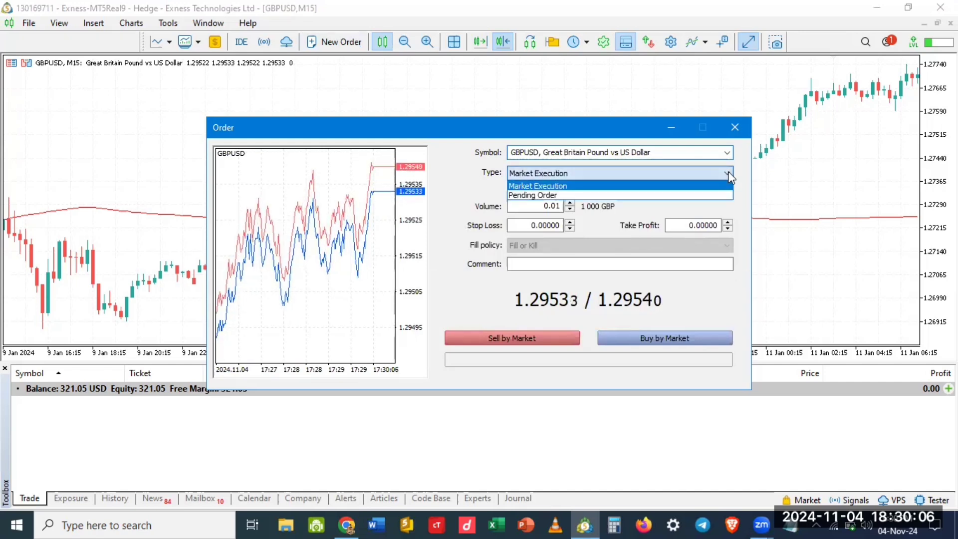
click(480, 172)
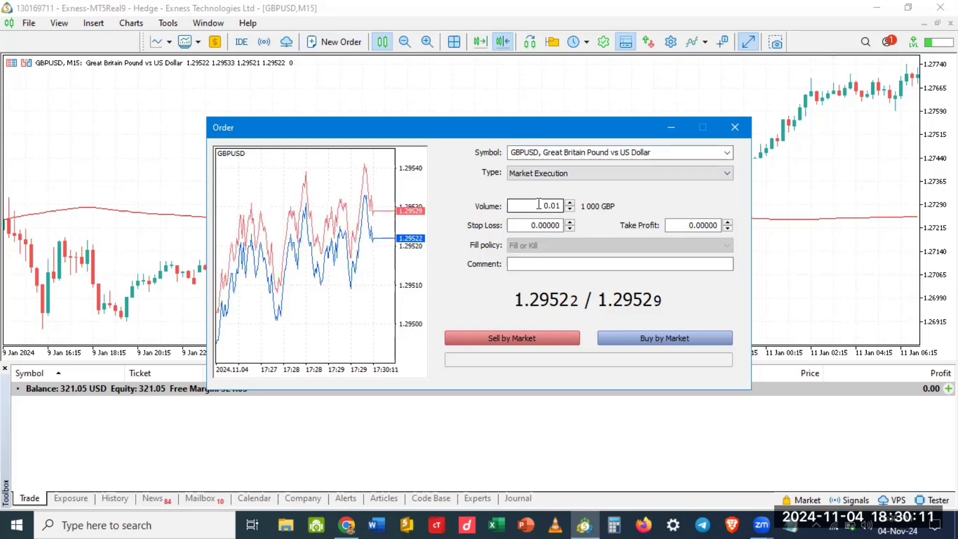
click(543, 225)
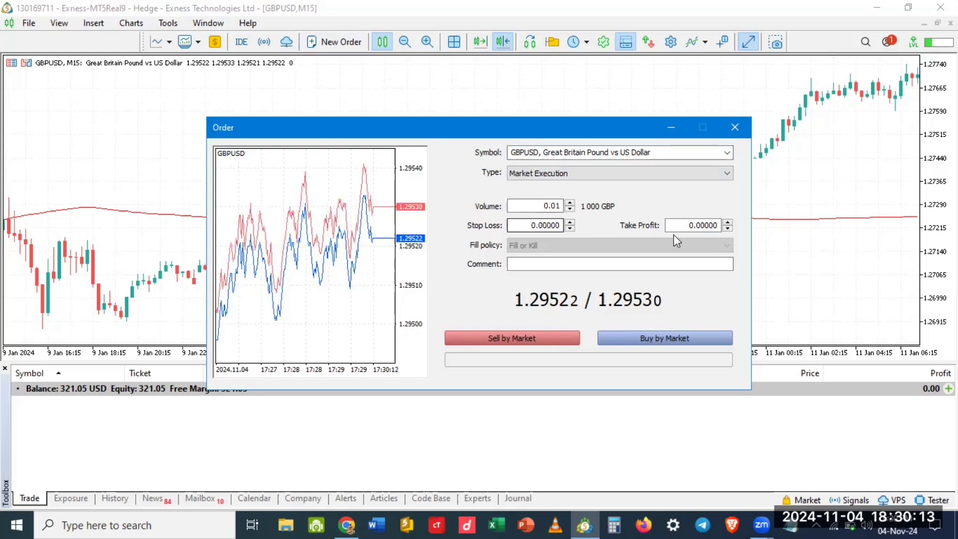
click(708, 225)
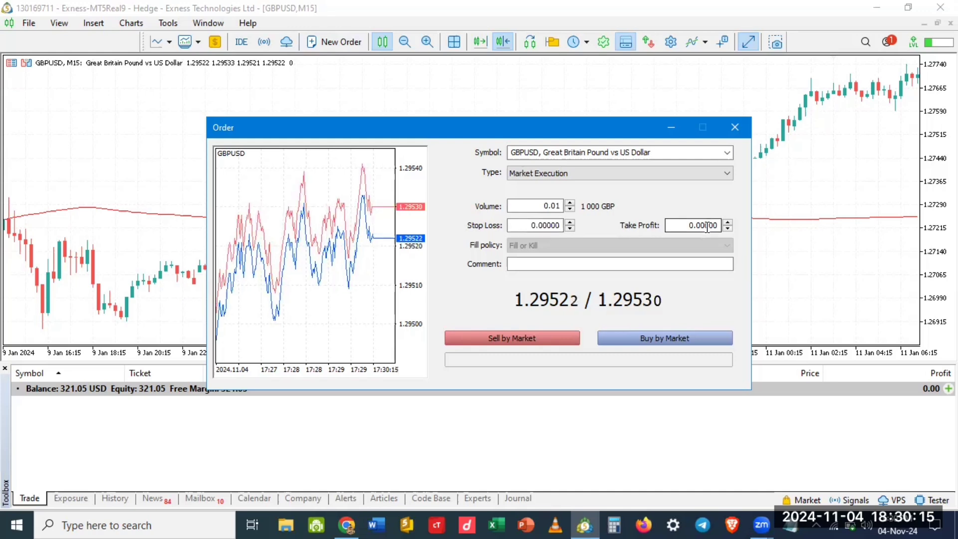